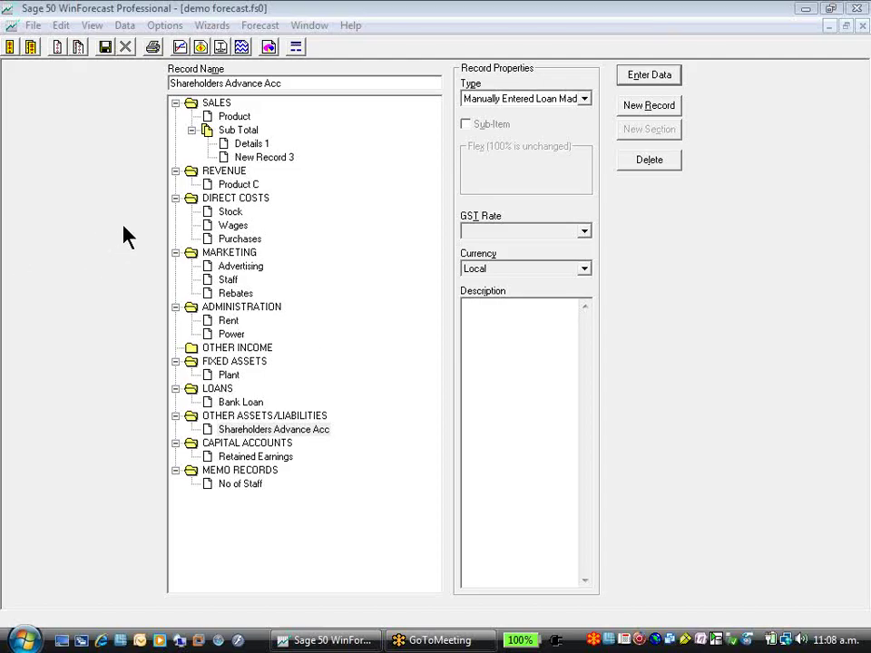
# Select the Details 1 sales record to show its properties.
pyautogui.click(246, 145)
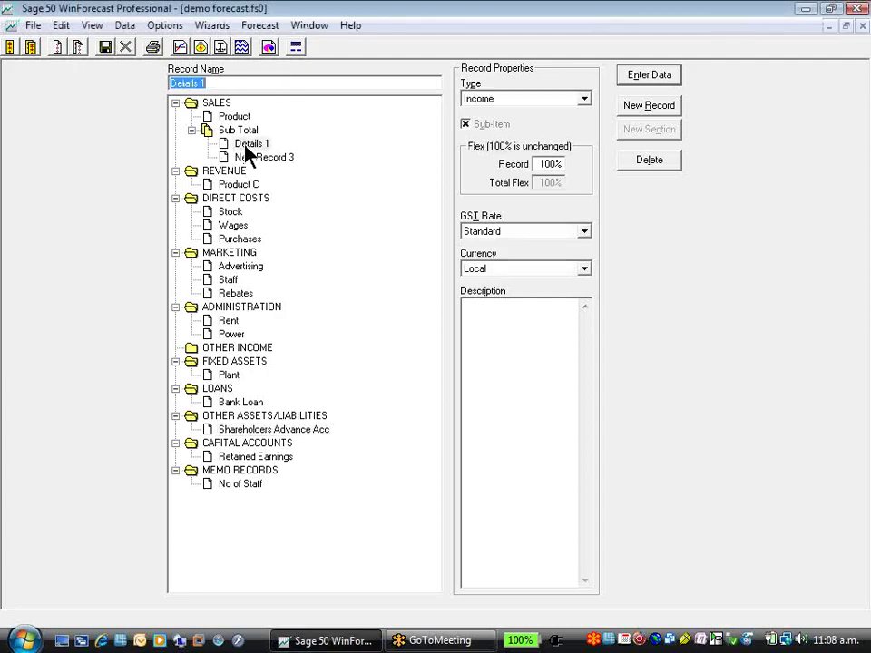
# Open the Profit & Loss forecast, expand the sales Sub Total, and open Product's income data.
pyautogui.click(180, 50)
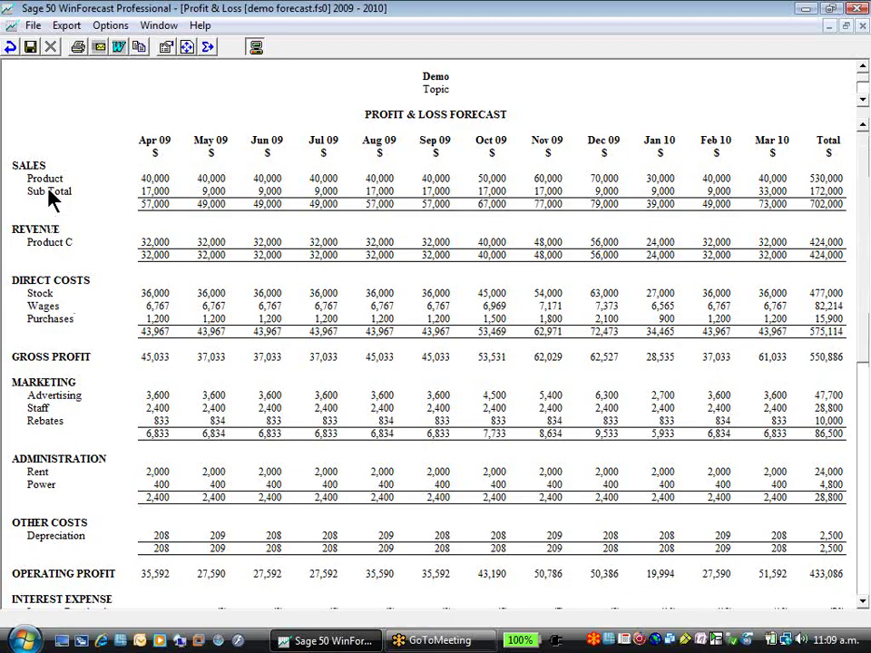
pyautogui.doubleClick(52, 223)
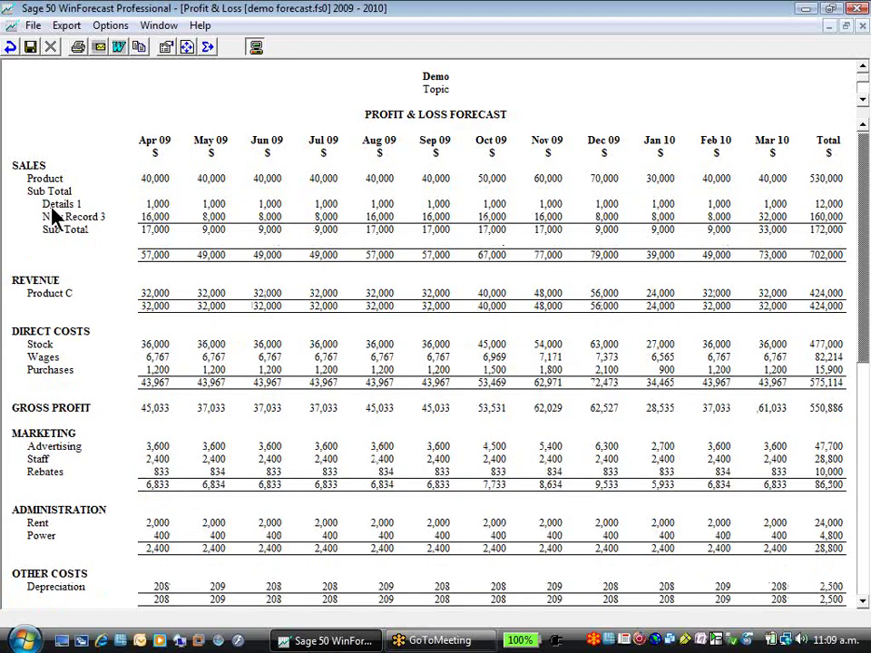
pyautogui.doubleClick(161, 179)
# Set Product's price per unit to 110 for Dec 09, Jan 10, Feb 10 and Mar 10.
pyautogui.click(360, 272)
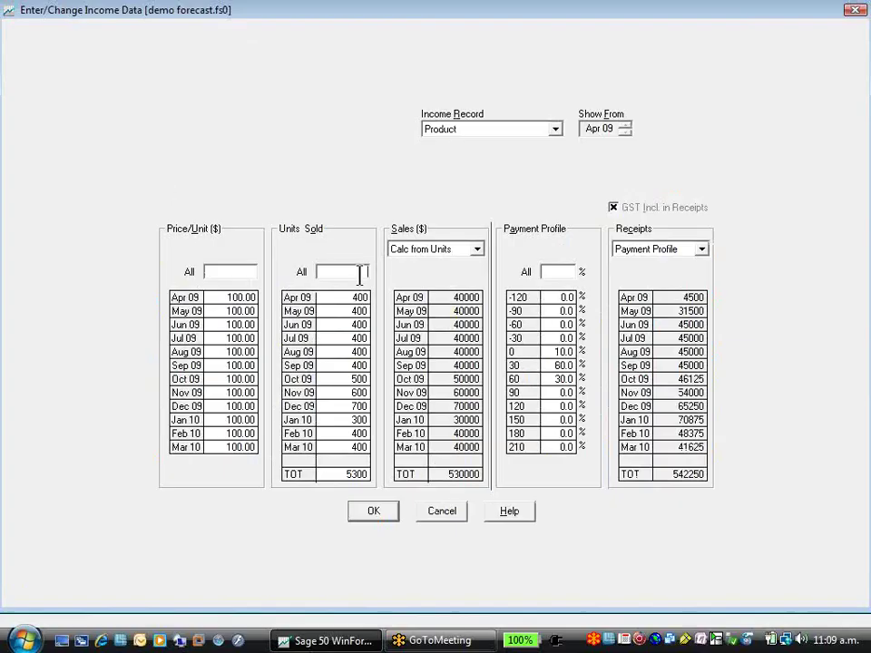
pyautogui.click(238, 406)
pyautogui.write('110')
pyautogui.press('Return')
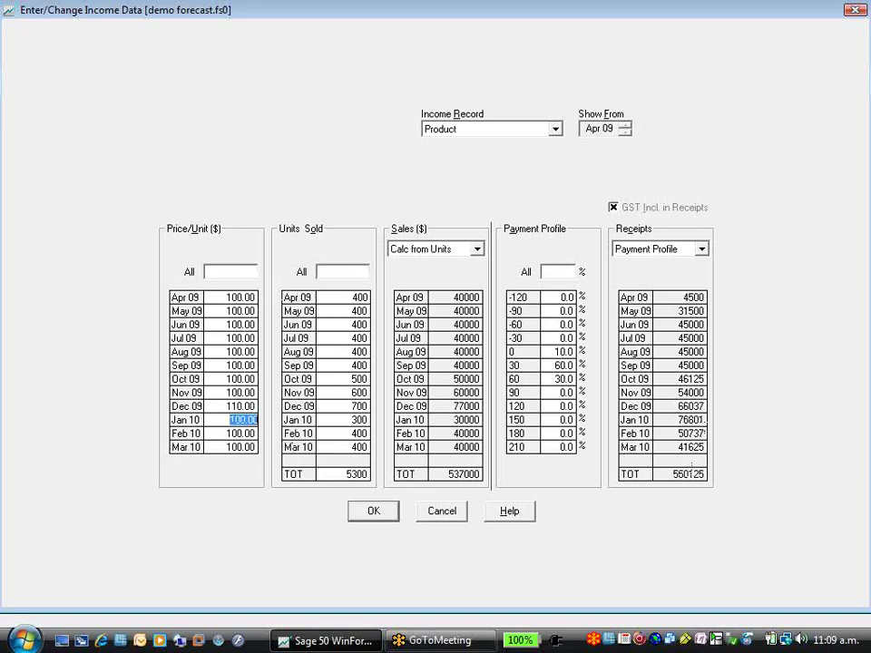
pyautogui.write('110')
pyautogui.press('Return')
pyautogui.write('110')
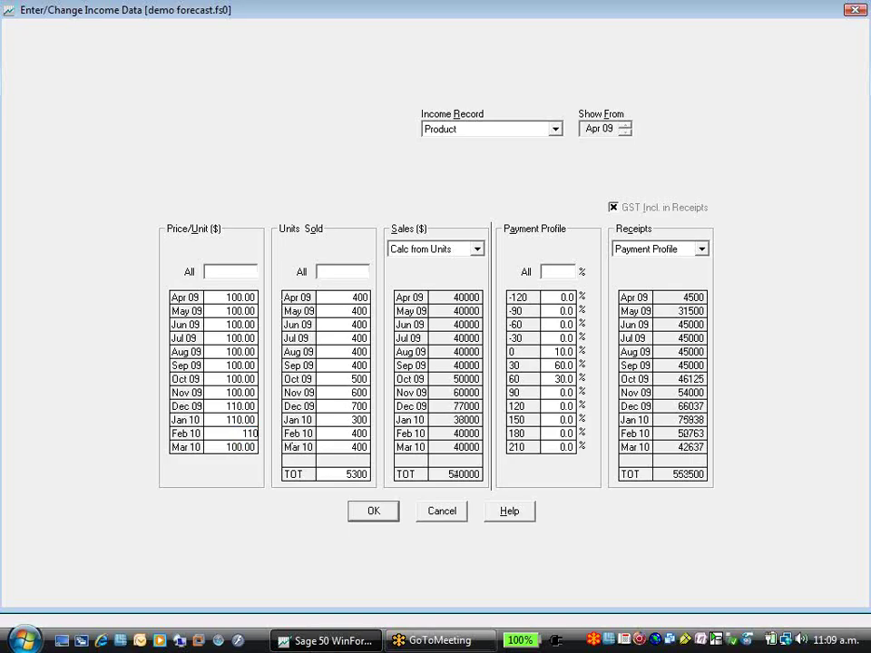
pyautogui.press('Return')
pyautogui.write('110')
pyautogui.press('Return')
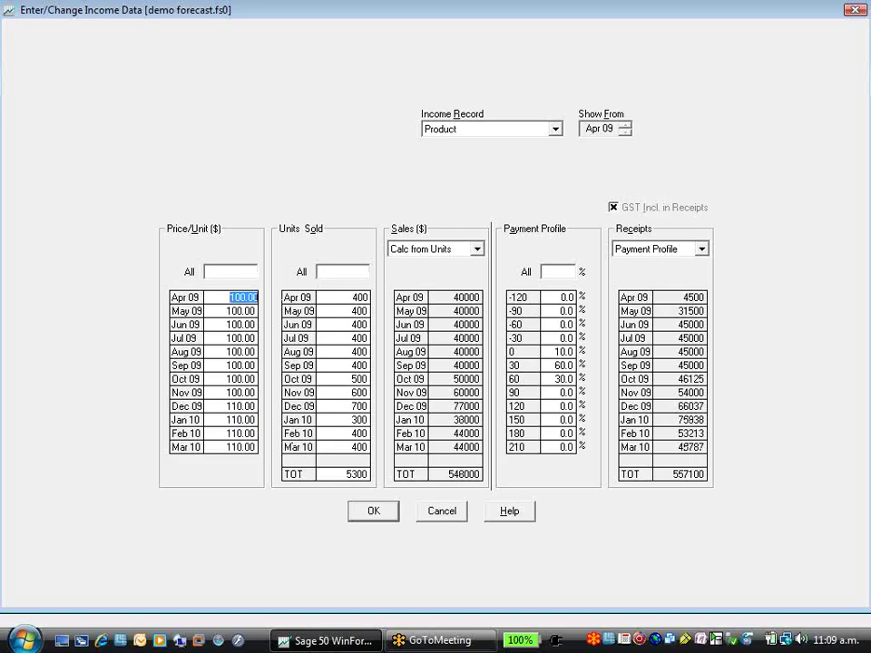
# Apply the new prices and review the Profit & Loss net profit total of 445,287.
pyautogui.click(373, 511)
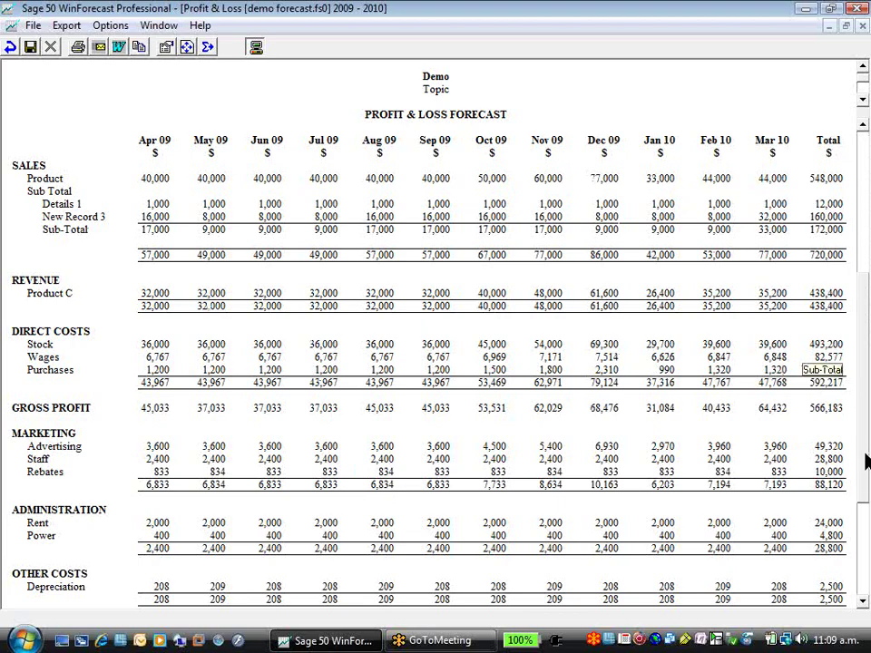
pyautogui.click(853, 545)
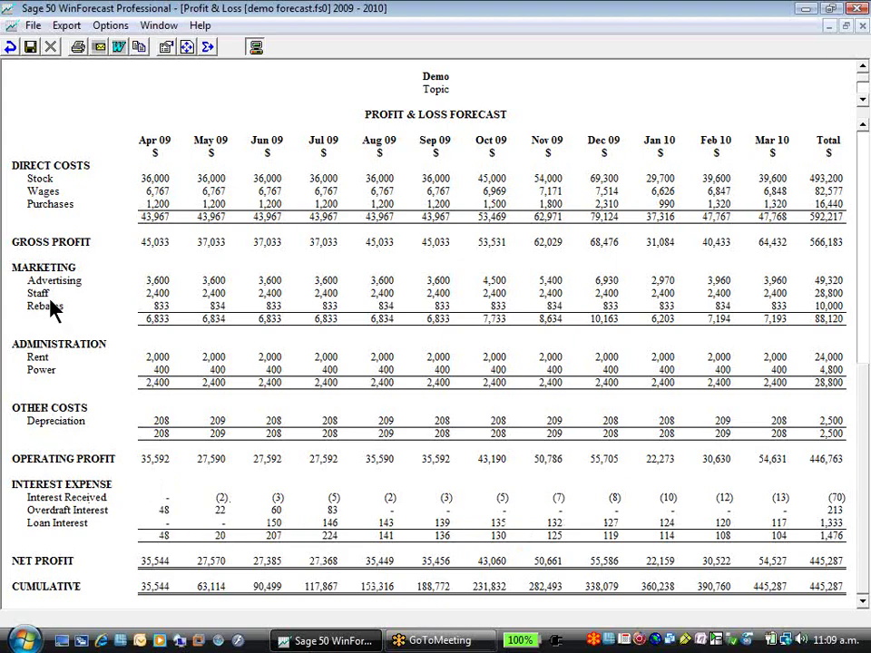
# Replace the Profit & Loss report with the 2009–2010 Cash Flow Forecast.
pyautogui.click(52, 48)
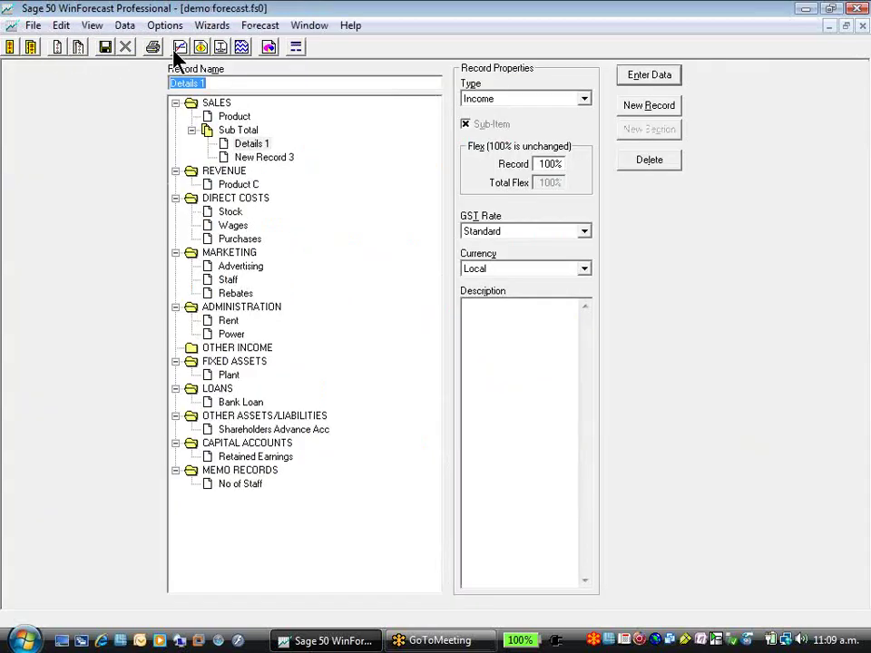
pyautogui.click(199, 46)
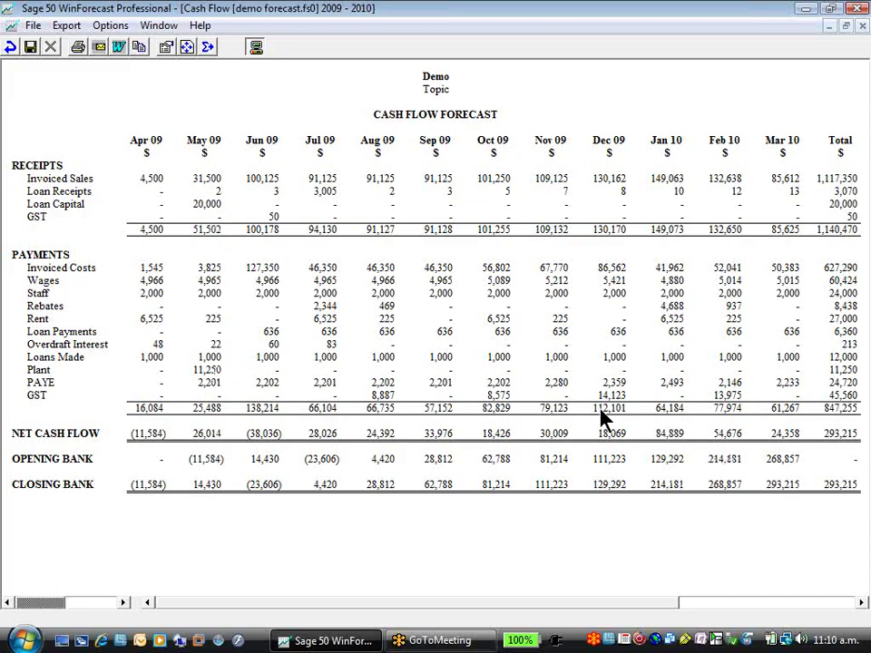
# Replace the Cash Flow report with the 2009–2010 Balance Sheet Forecast.
pyautogui.click(51, 51)
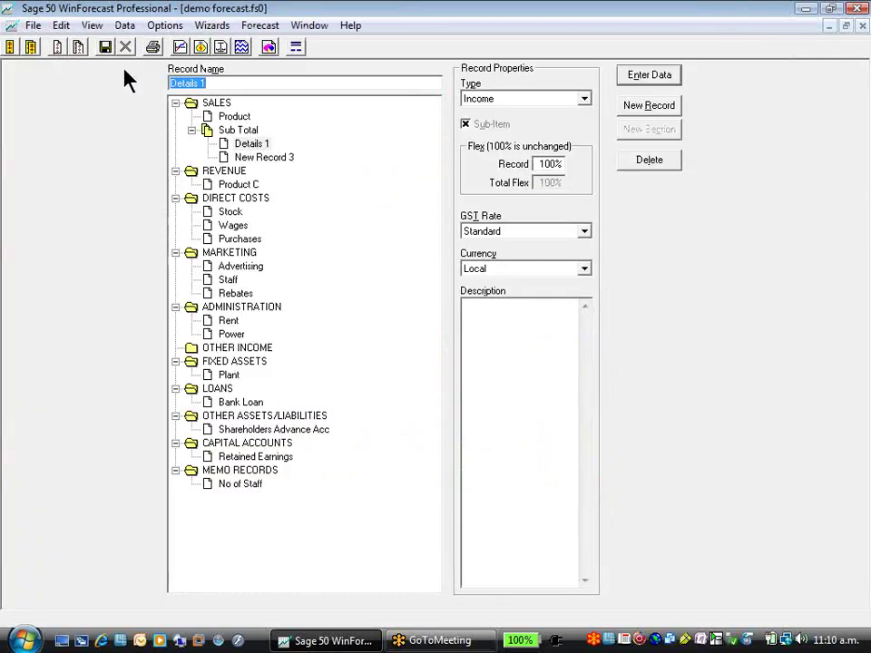
pyautogui.click(220, 46)
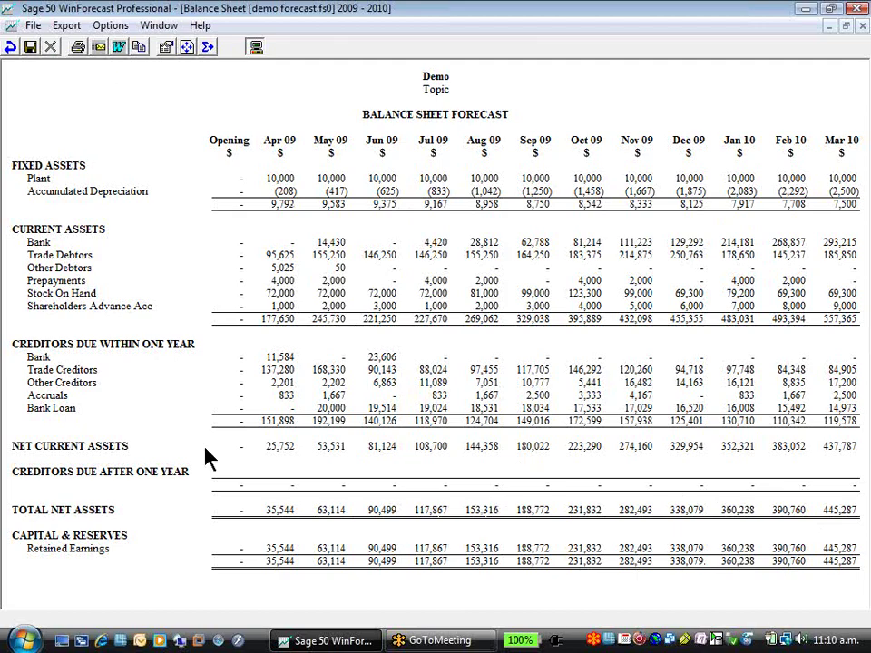
# Close the Balance Sheet report and browse the View menu's Schedules and Budget Reports without choosing one.
pyautogui.click(52, 51)
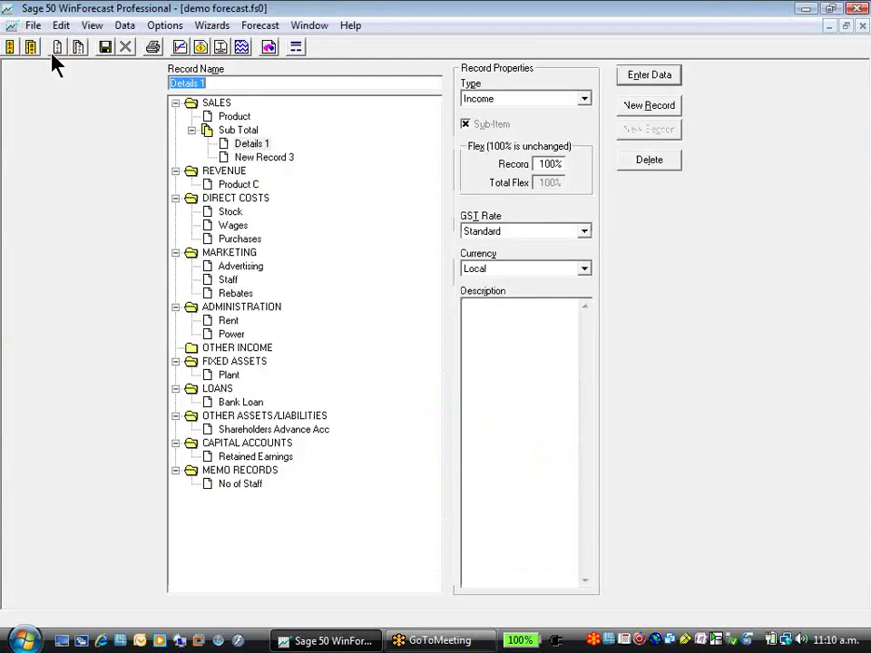
pyautogui.click(92, 25)
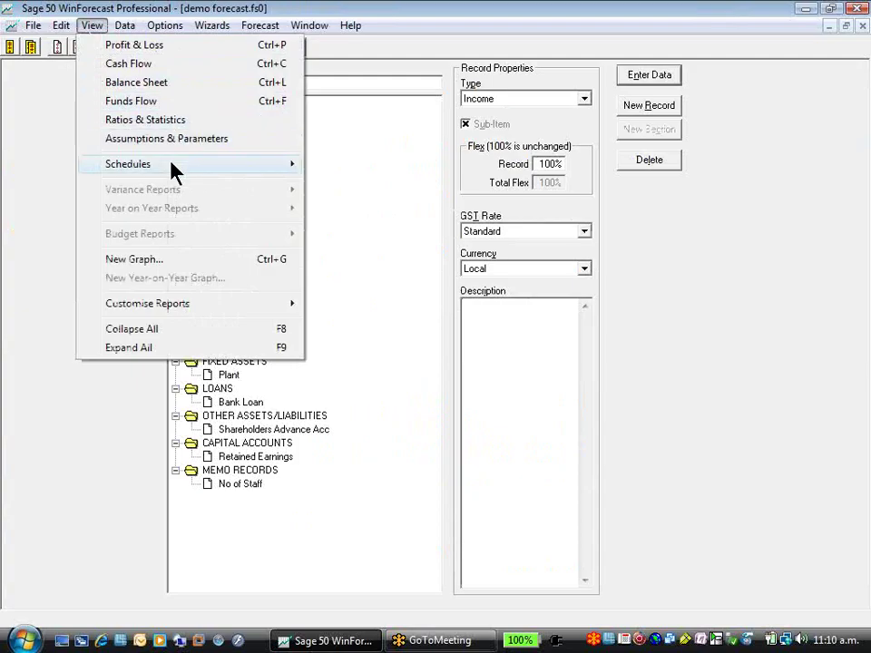
pyautogui.moveTo(173, 165)
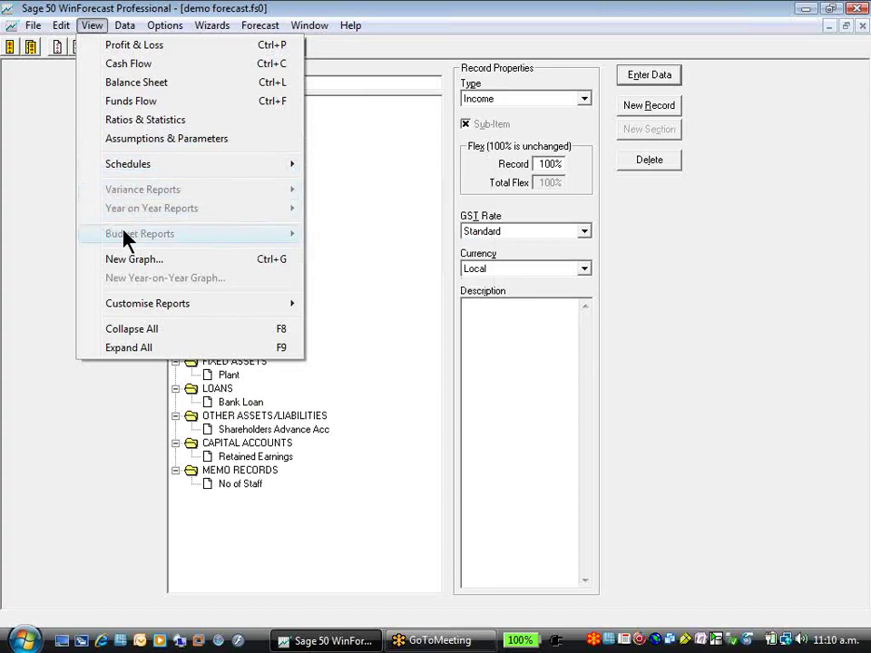
pyautogui.click(73, 220)
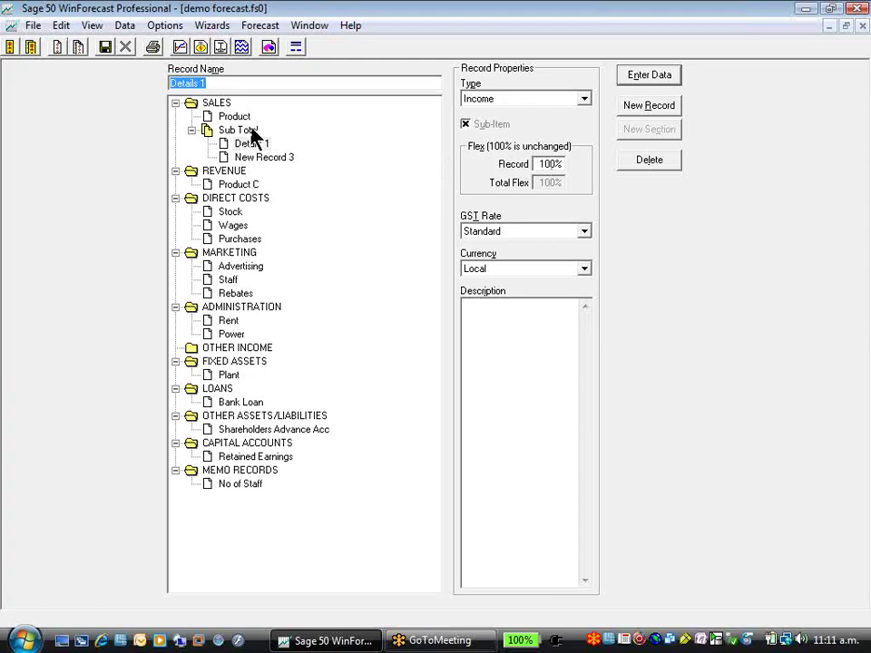
# Select the SALES section and preview the Profit & Loss forecast before flexing.
pyautogui.click(218, 105)
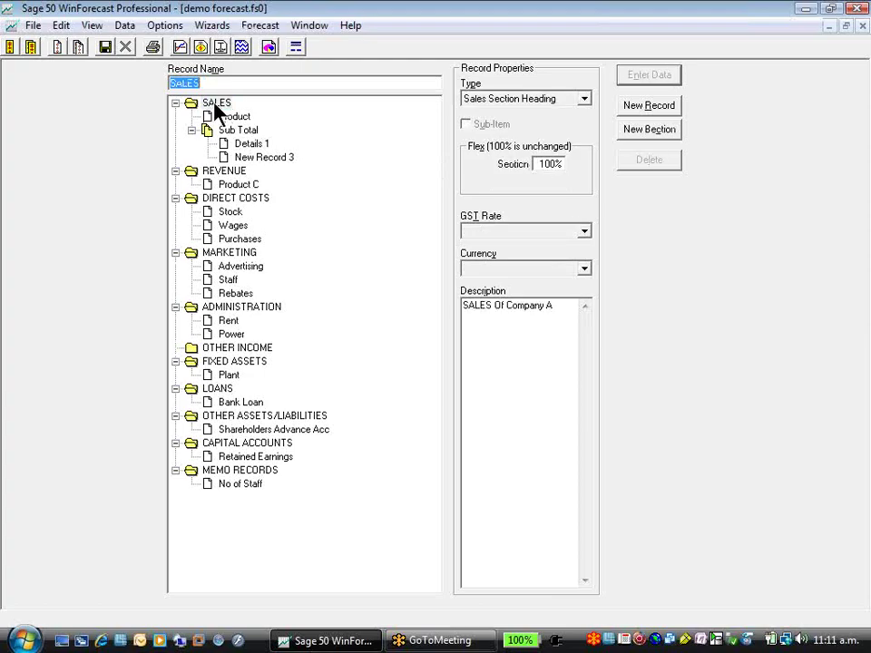
pyautogui.click(178, 51)
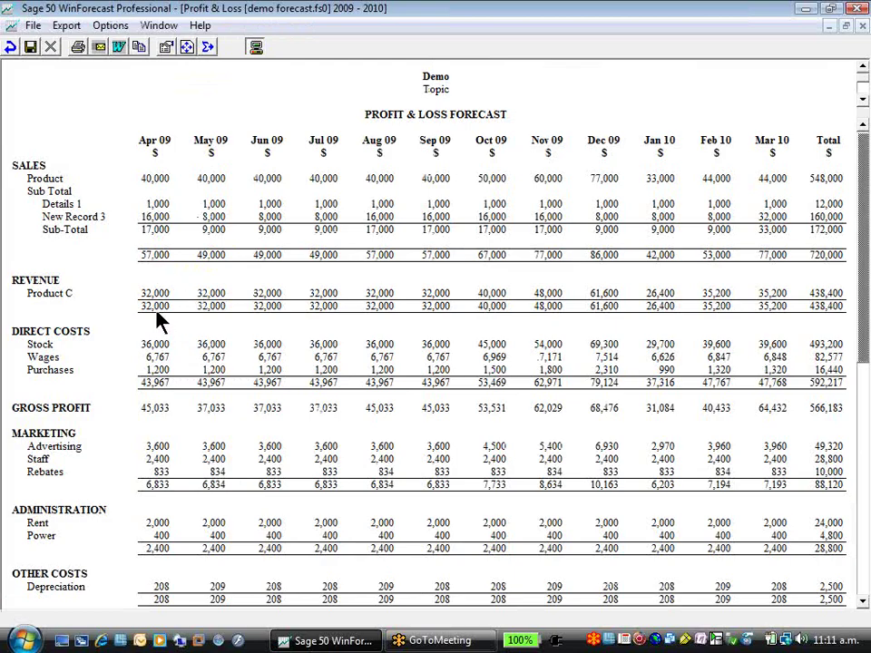
pyautogui.click(51, 47)
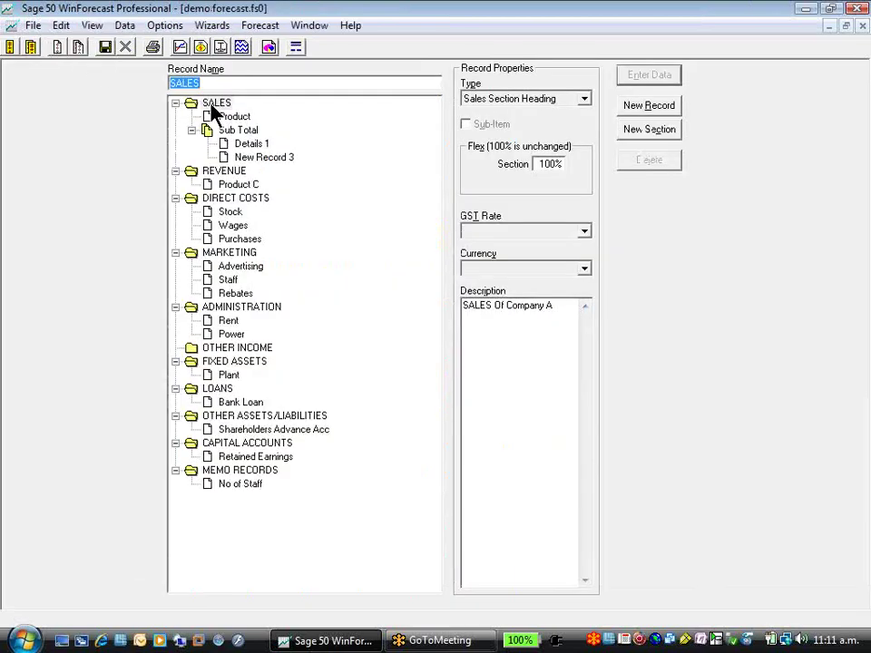
# Flex the SALES section to 120% and check the Profit & Loss and Cash Flow forecasts.
pyautogui.click(537, 164)
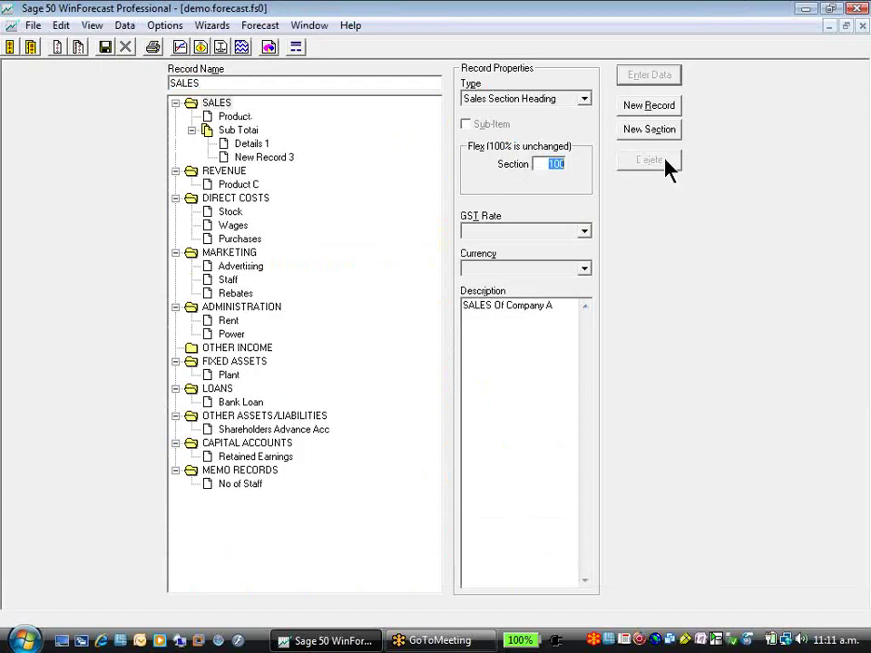
pyautogui.write('120')
pyautogui.press('Tab')
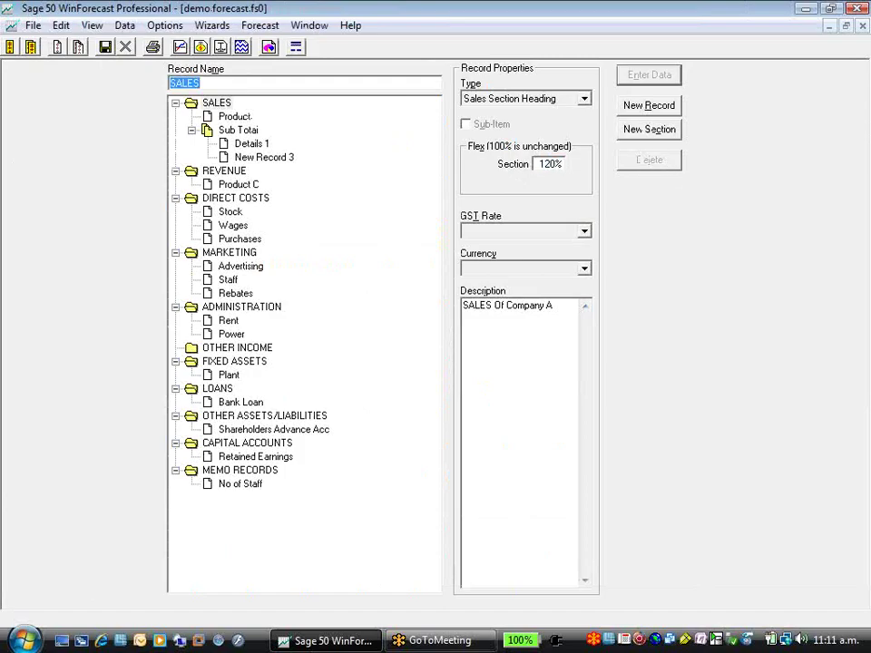
pyautogui.click(179, 47)
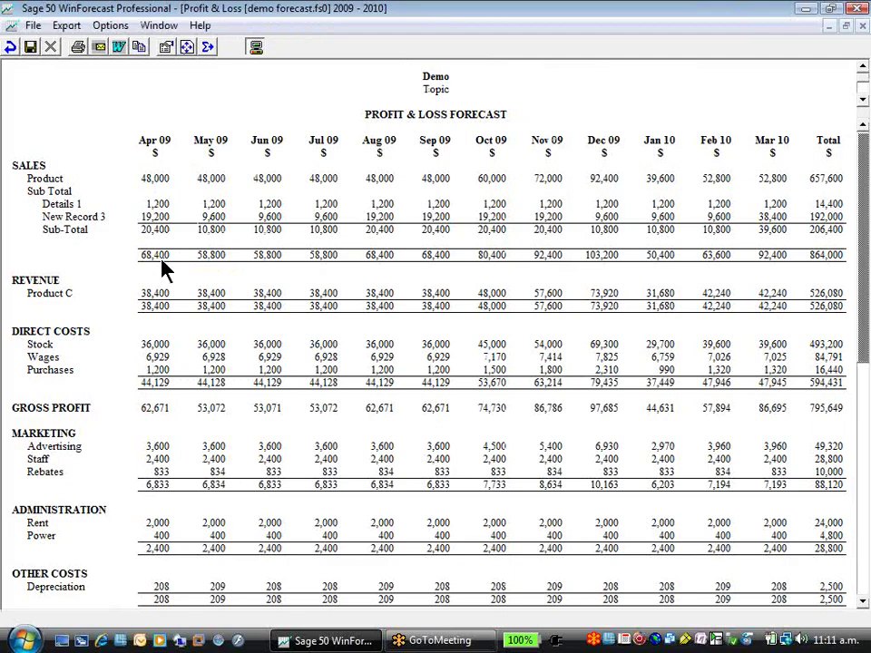
pyautogui.click(52, 47)
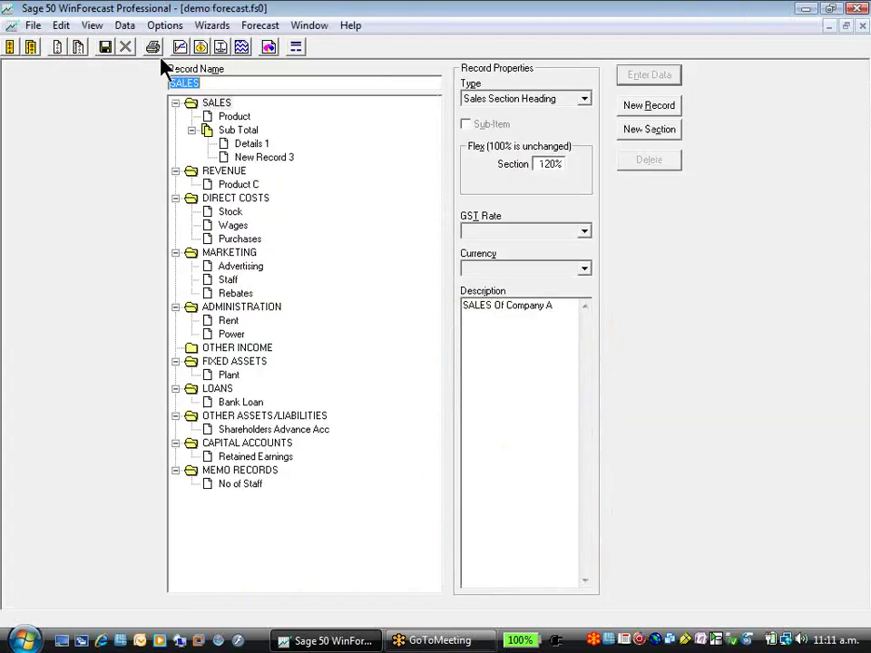
pyautogui.click(200, 45)
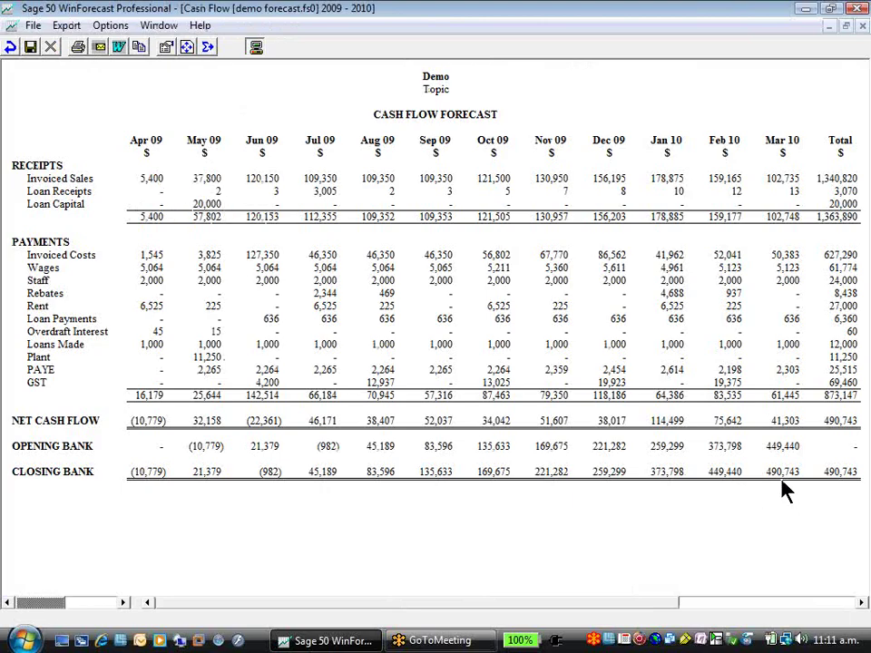
pyautogui.click(50, 48)
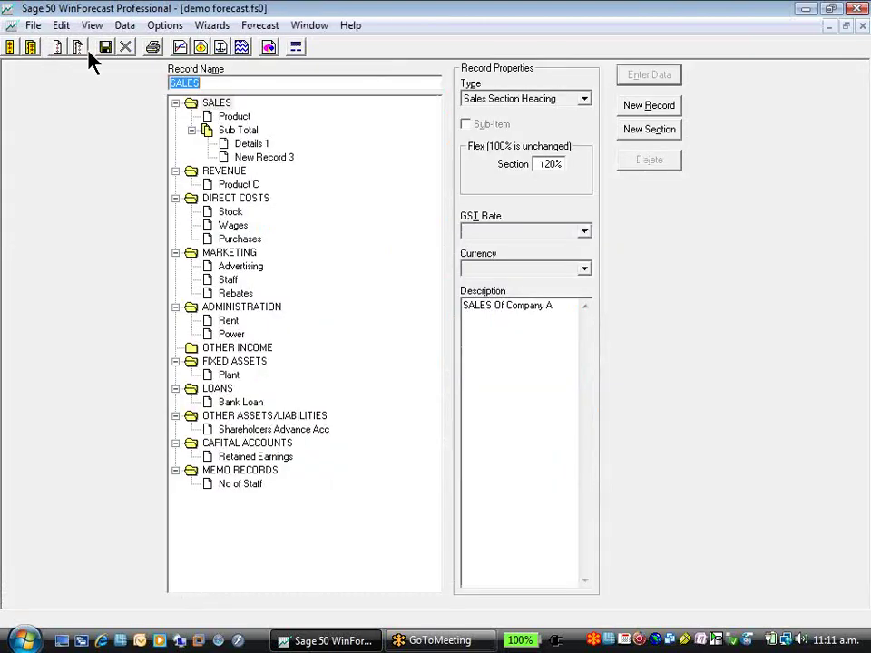
# Set the Product record's flex to 110%.
pyautogui.click(229, 121)
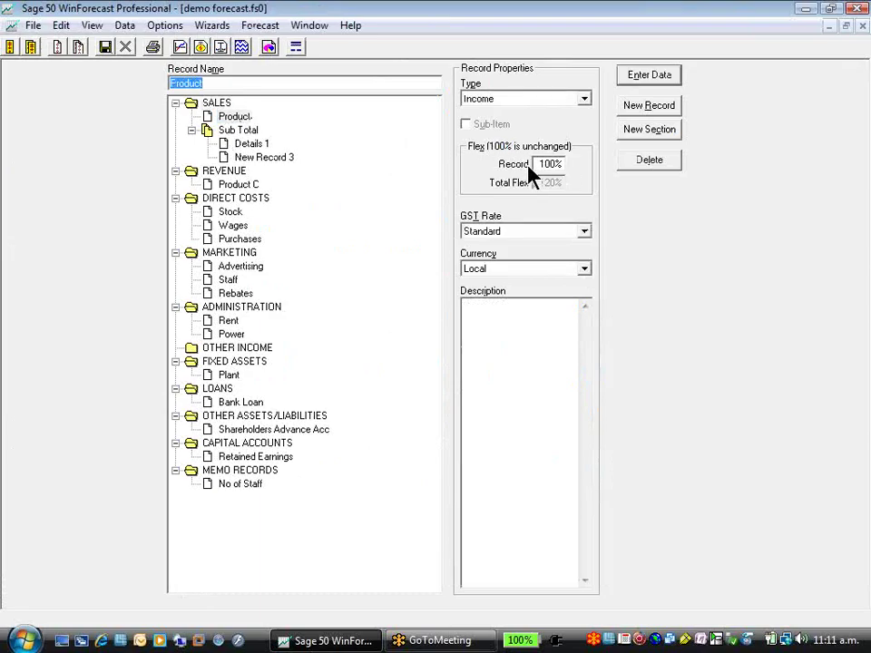
pyautogui.moveTo(540, 165); pyautogui.dragTo(588, 165)
pyautogui.write('110')
pyautogui.press('Return')
# Un-flex the data for all records, returning the flex to 100%.
pyautogui.click(123, 27)
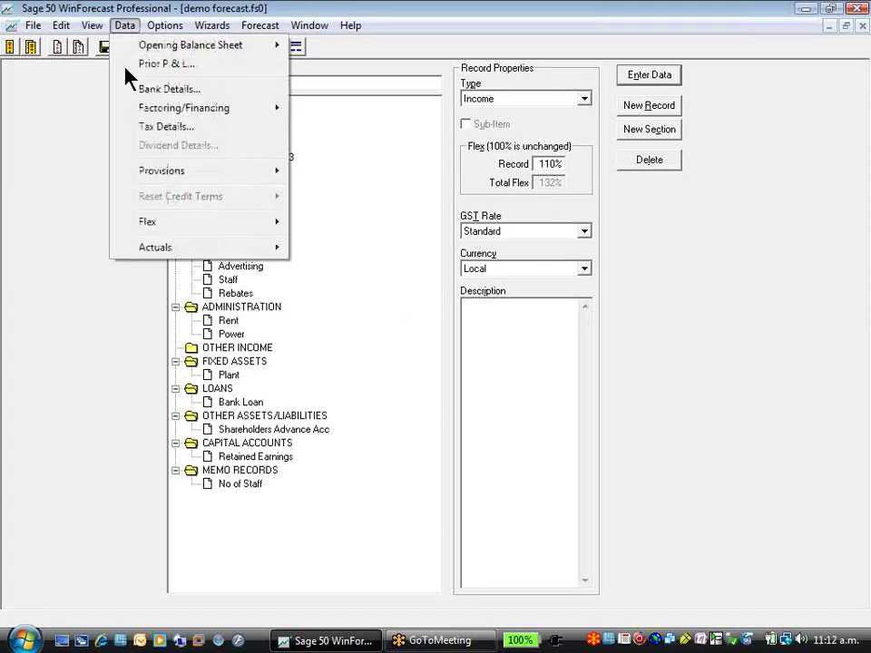
pyautogui.moveTo(167, 222)
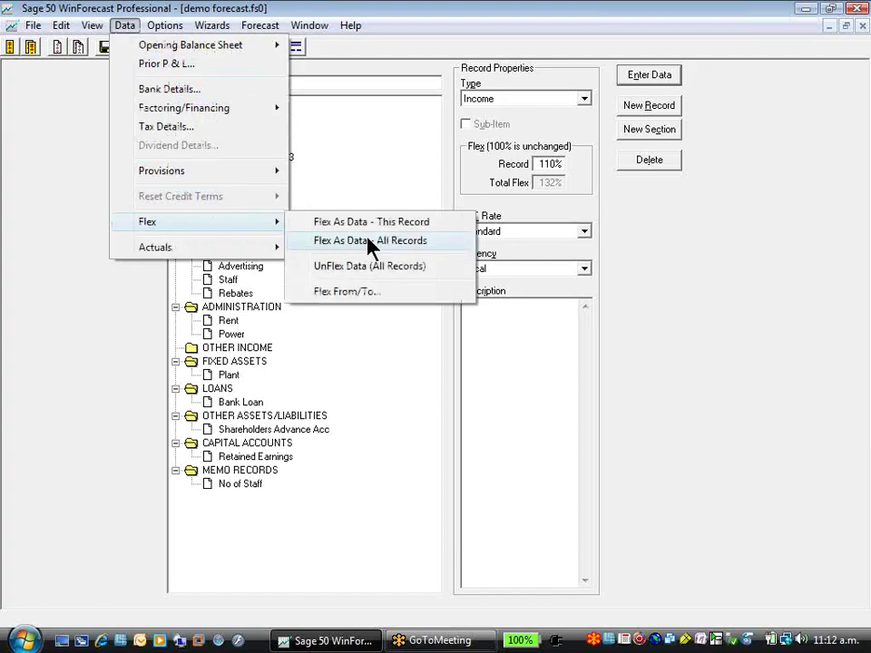
pyautogui.click(406, 272)
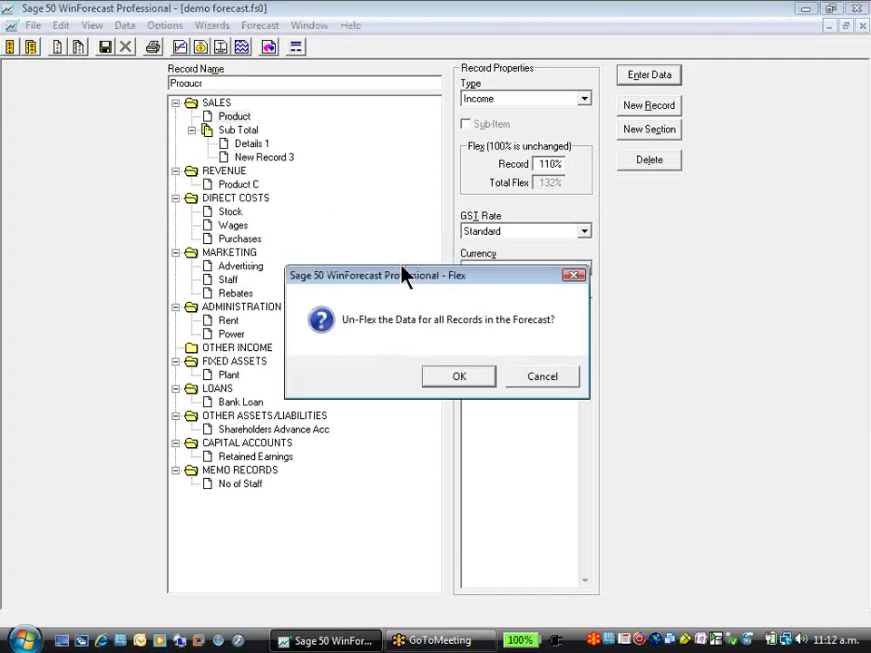
pyautogui.click(440, 374)
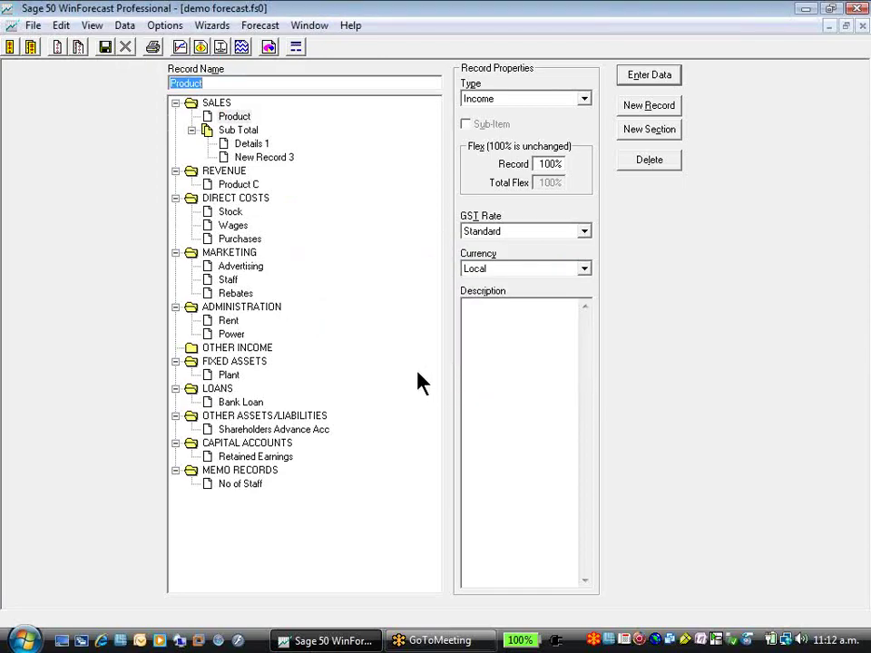
# Set the actuals month to Apr 09 and accept the forecast details, creating the «actual»_1 copy.
pyautogui.click(131, 27)
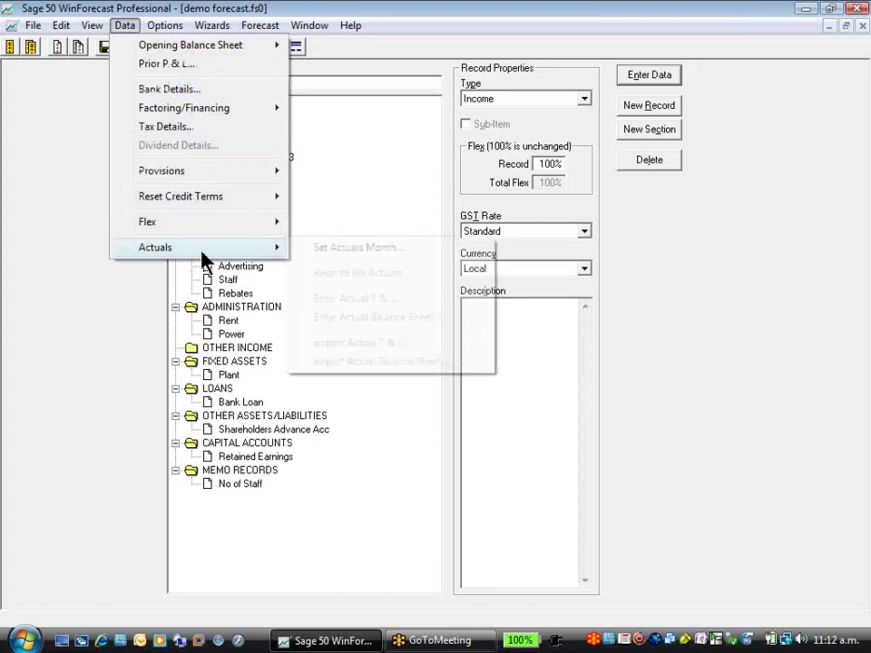
pyautogui.moveTo(202, 252)
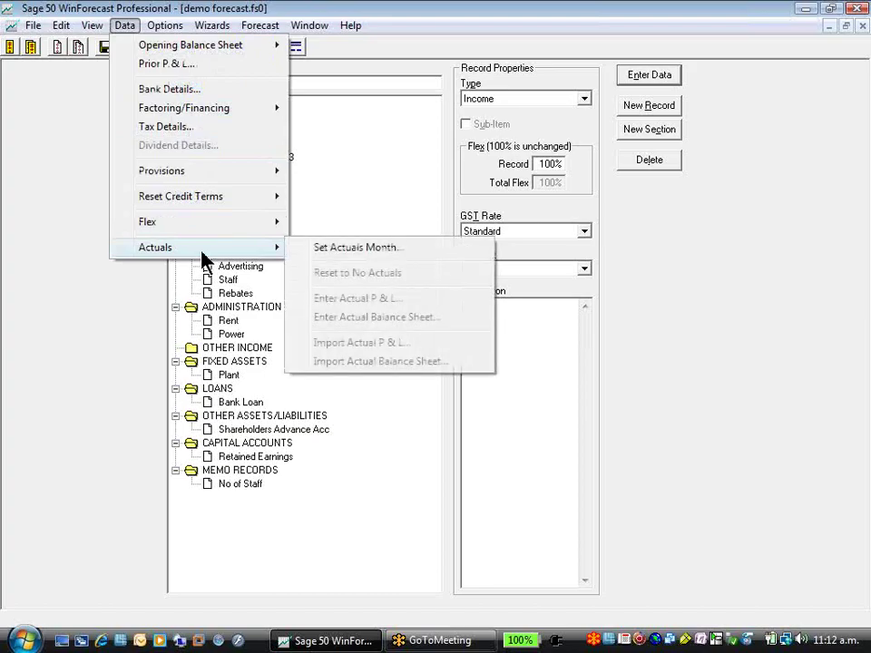
pyautogui.click(345, 250)
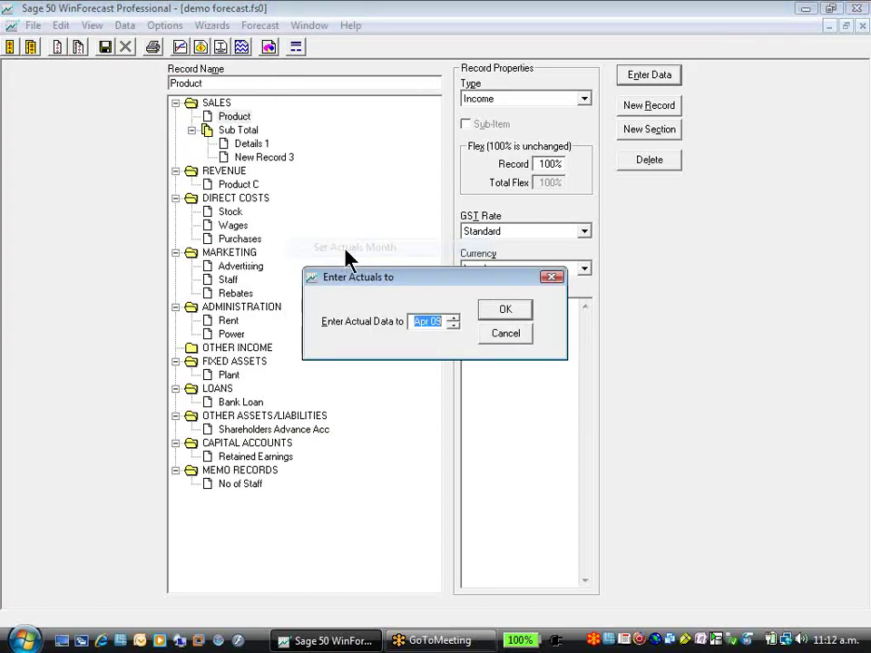
pyautogui.click(506, 309)
pyautogui.click(454, 442)
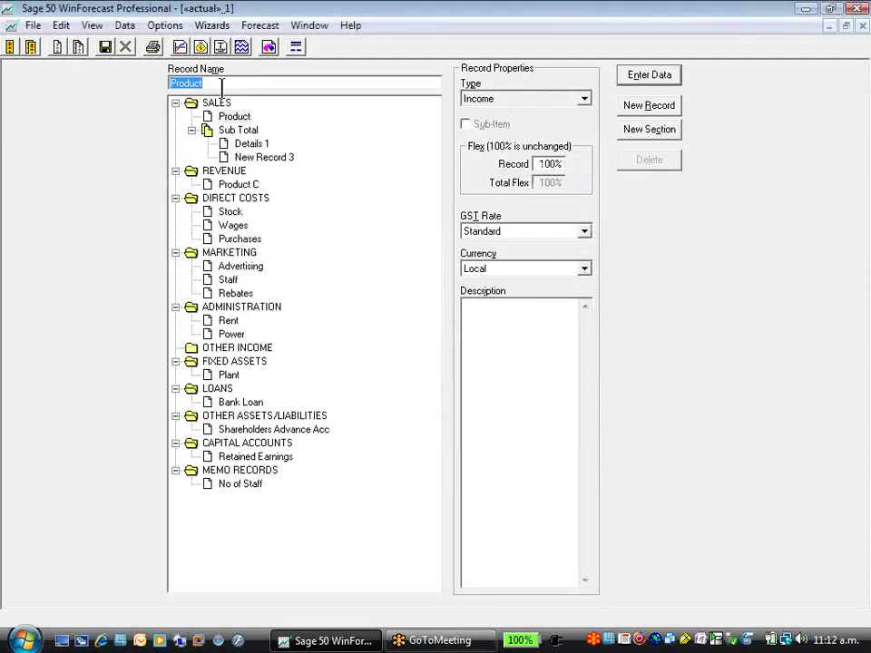
pyautogui.click(123, 26)
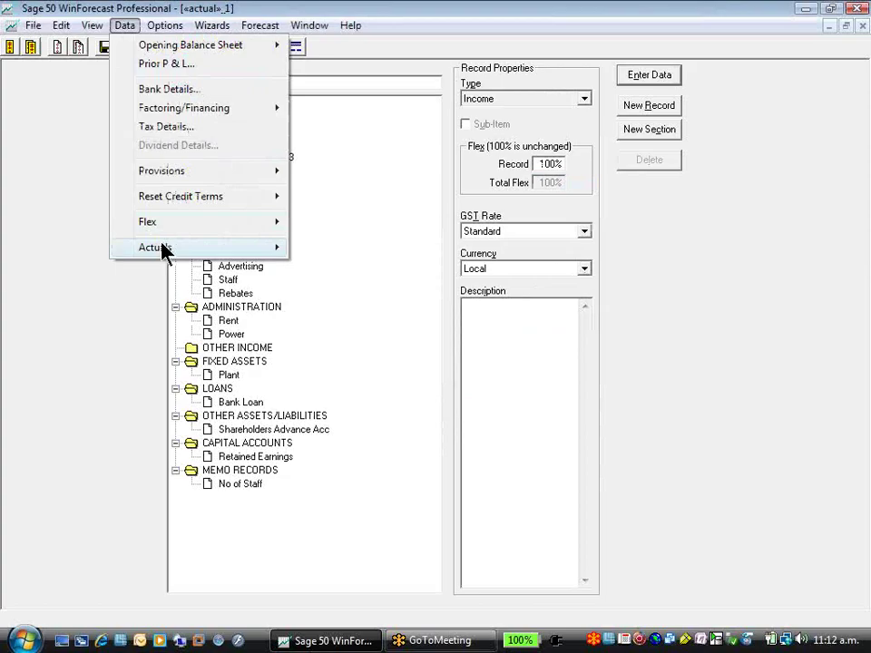
pyautogui.moveTo(163, 247)
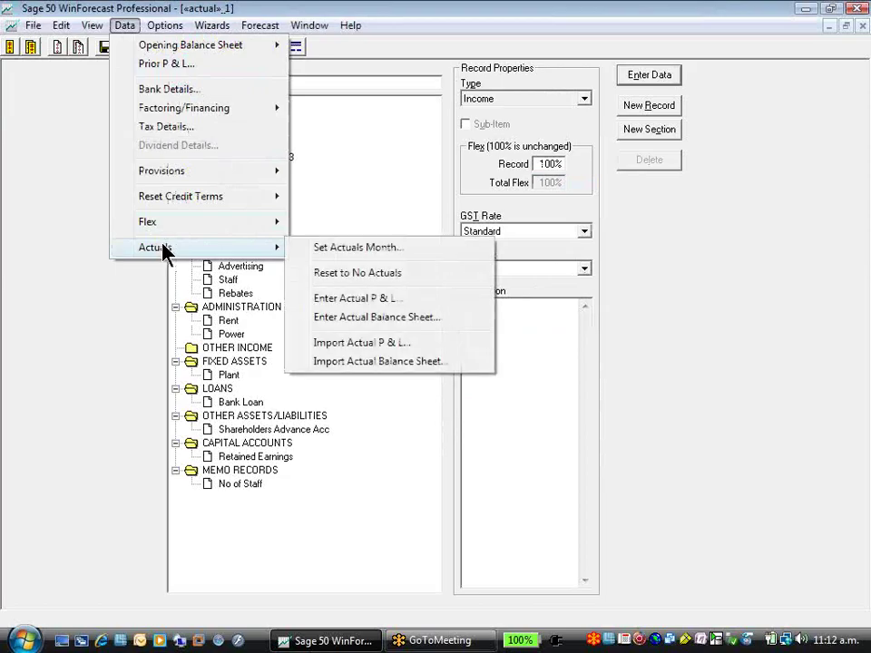
# Enter and save Apr 09 actuals: Product 38,765, Details 1 993, Product C 36,789.
pyautogui.click(379, 303)
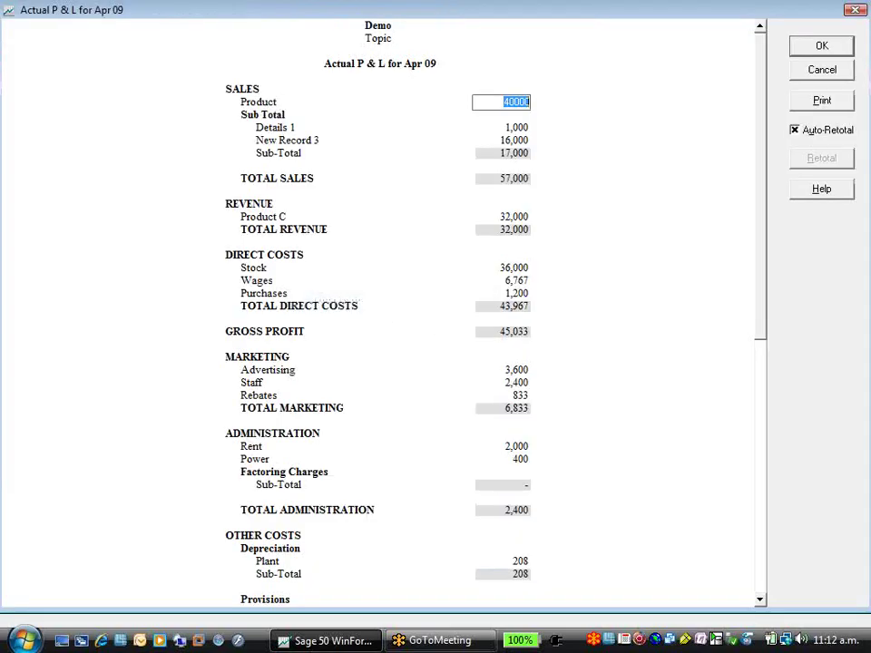
pyautogui.write('38765')
pyautogui.press('Tab')
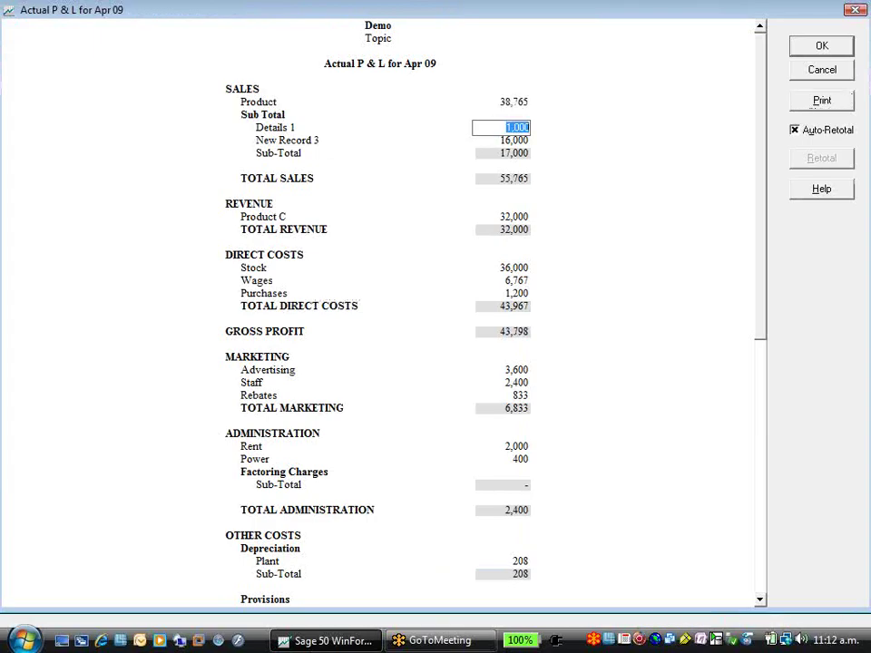
pyautogui.write('59')
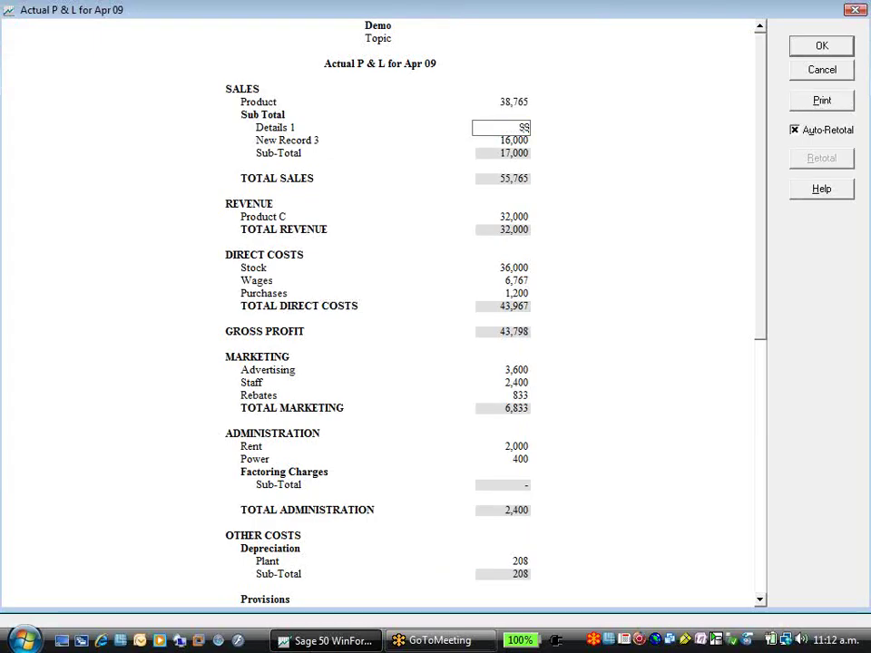
pyautogui.write('3')
pyautogui.press('Tab')
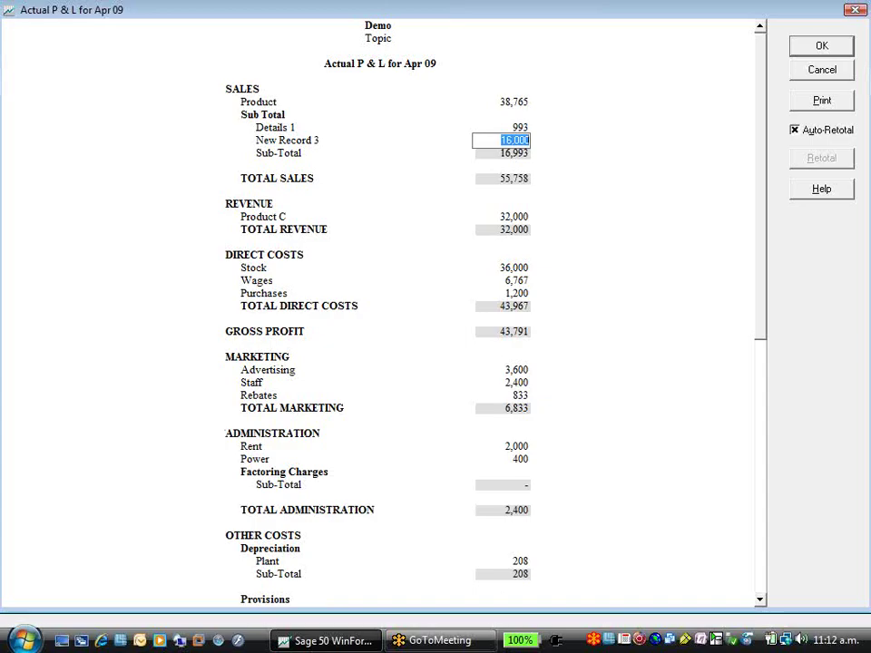
pyautogui.press('Tab')
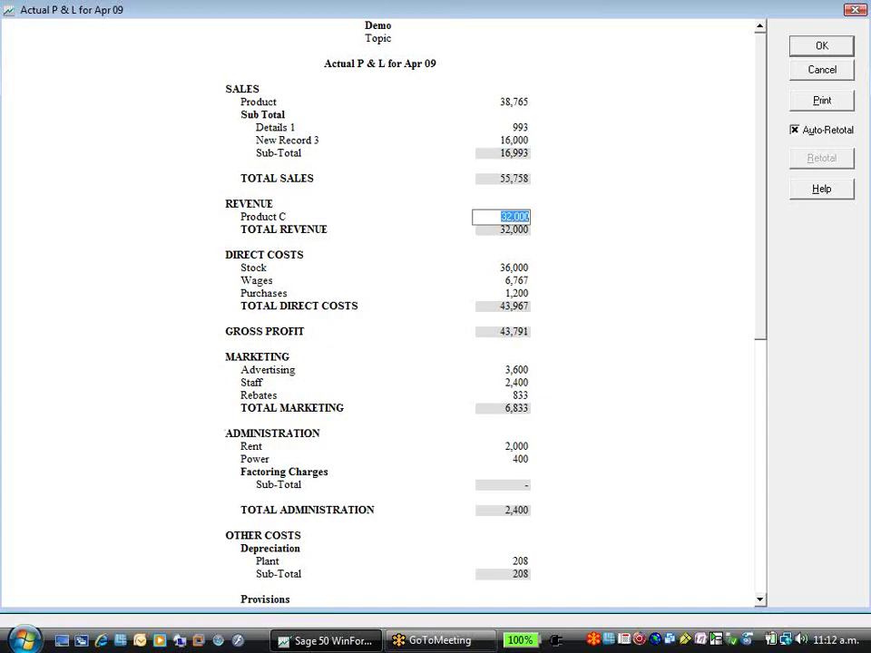
pyautogui.write('36789')
pyautogui.press('Tab')
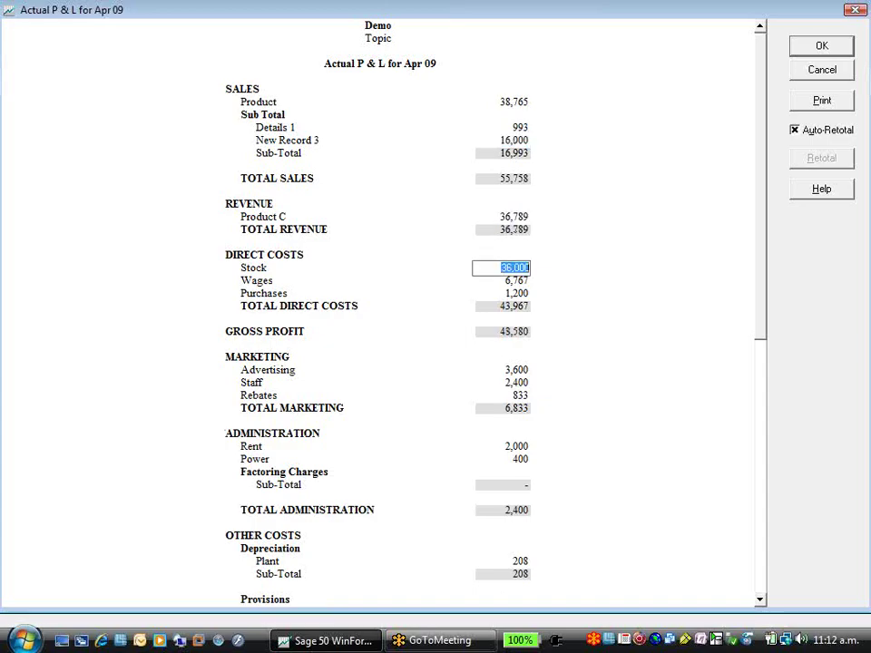
pyautogui.click(817, 45)
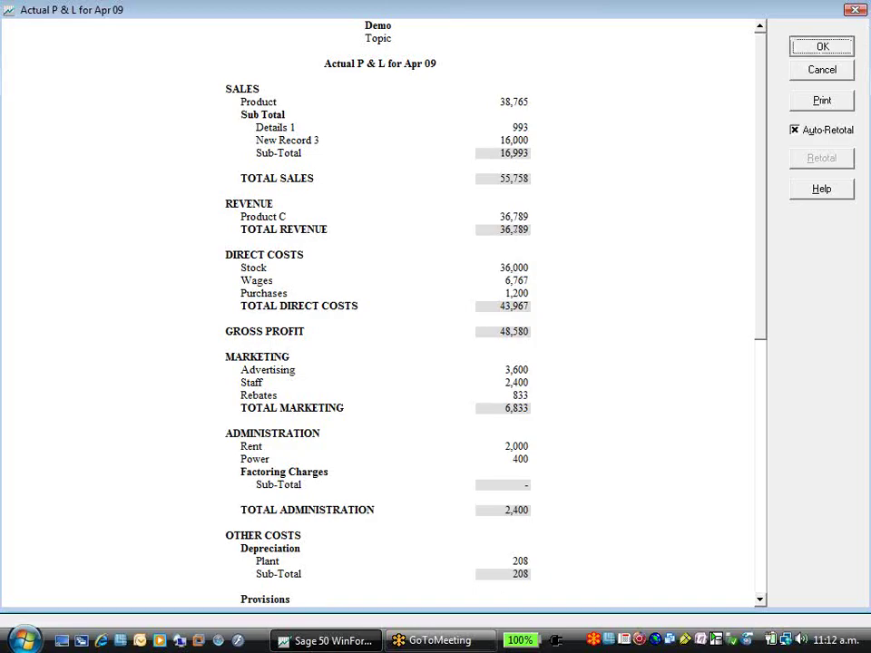
# Open the Profit & Loss variance report showing Apr 09 gross profit 48,580 against 45,033 budget.
pyautogui.click(91, 27)
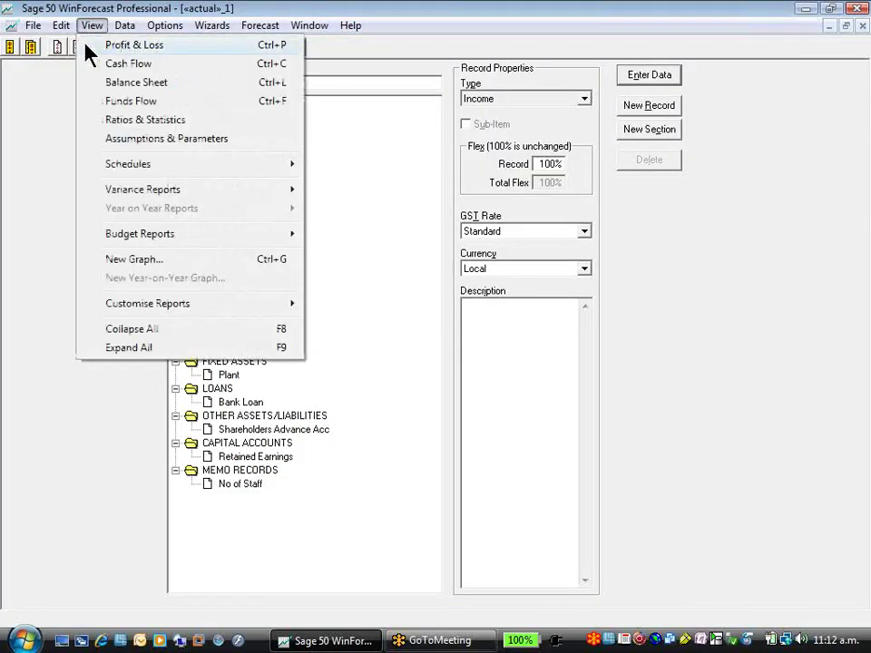
pyautogui.moveTo(127, 190)
pyautogui.click(349, 194)
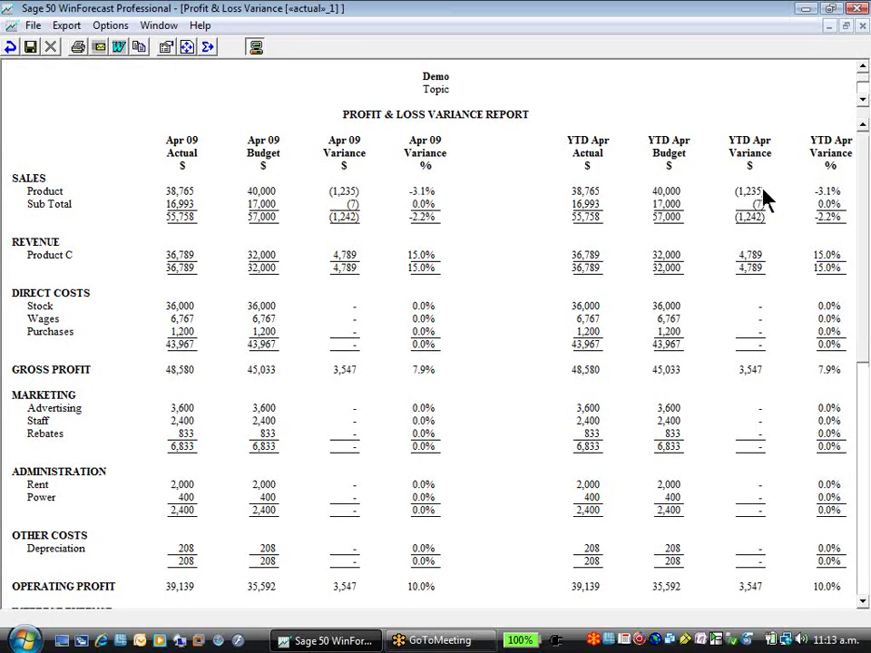
# Close the variance report and leave the actuals month unchanged.
pyautogui.click(50, 53)
pyautogui.click(124, 25)
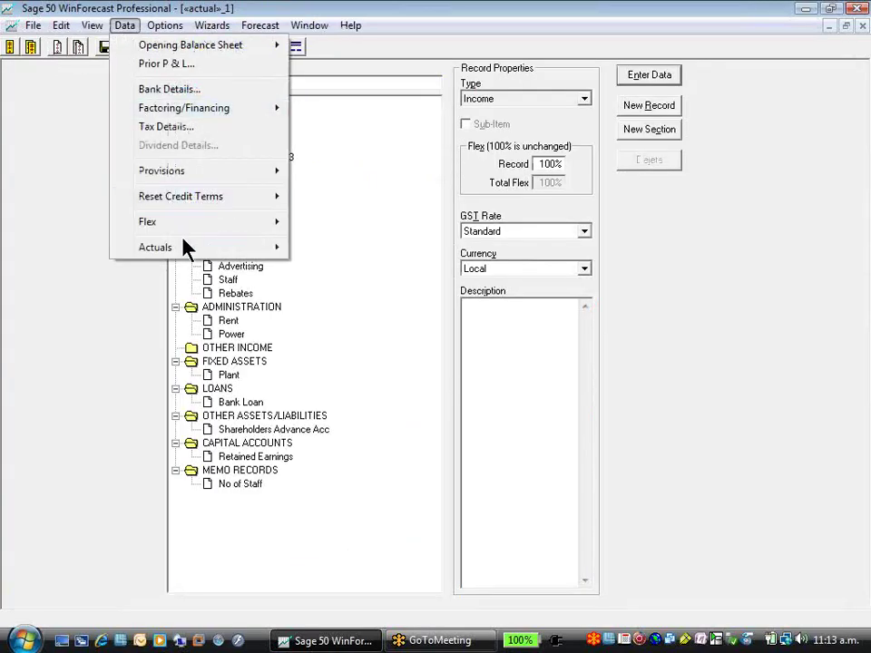
pyautogui.moveTo(195, 249)
pyautogui.click(360, 249)
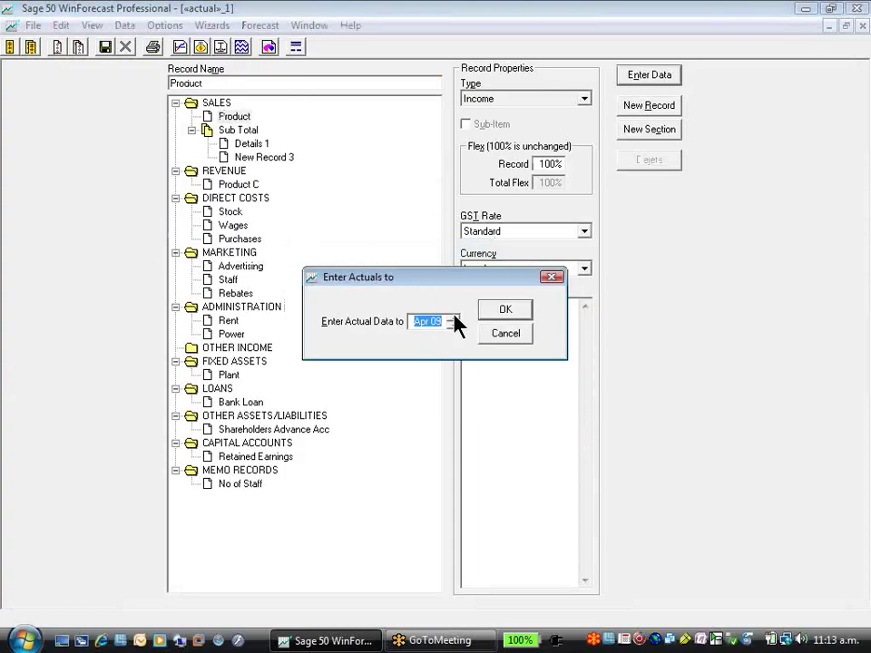
pyautogui.click(513, 340)
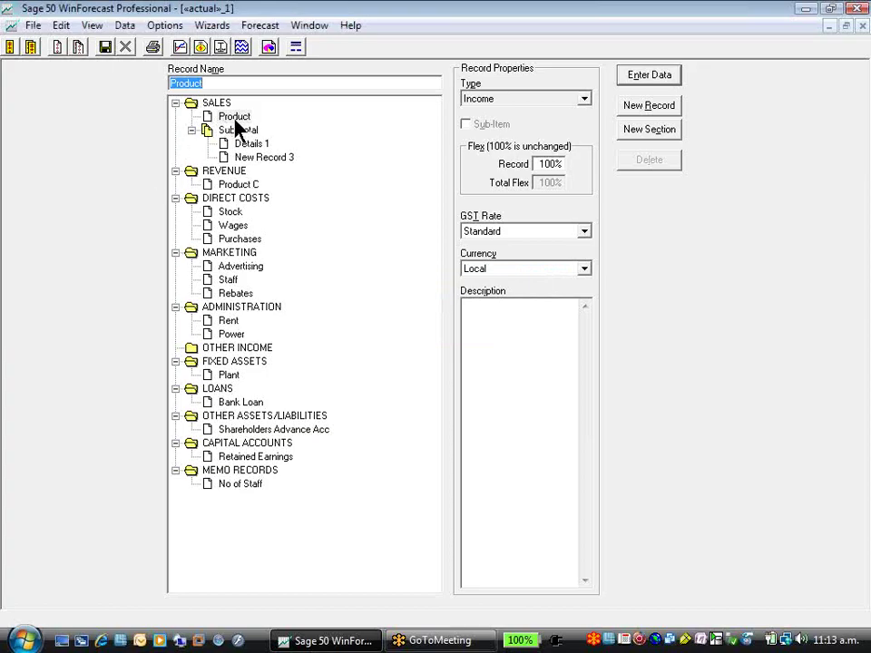
# Set Product's Units Sold to 500 for May 09 and 600 for Jun 09.
pyautogui.doubleClick(234, 120)
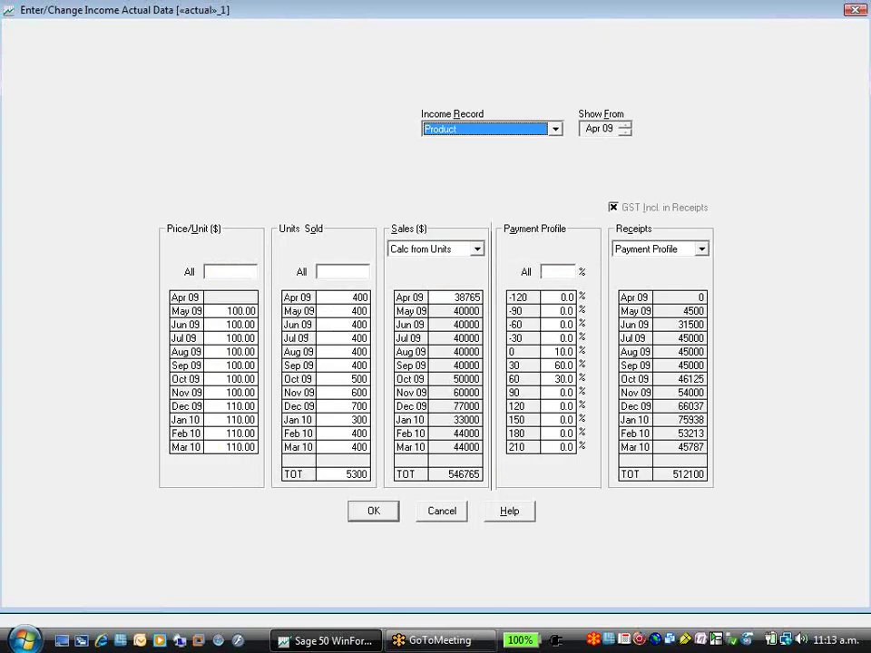
pyautogui.click(350, 312)
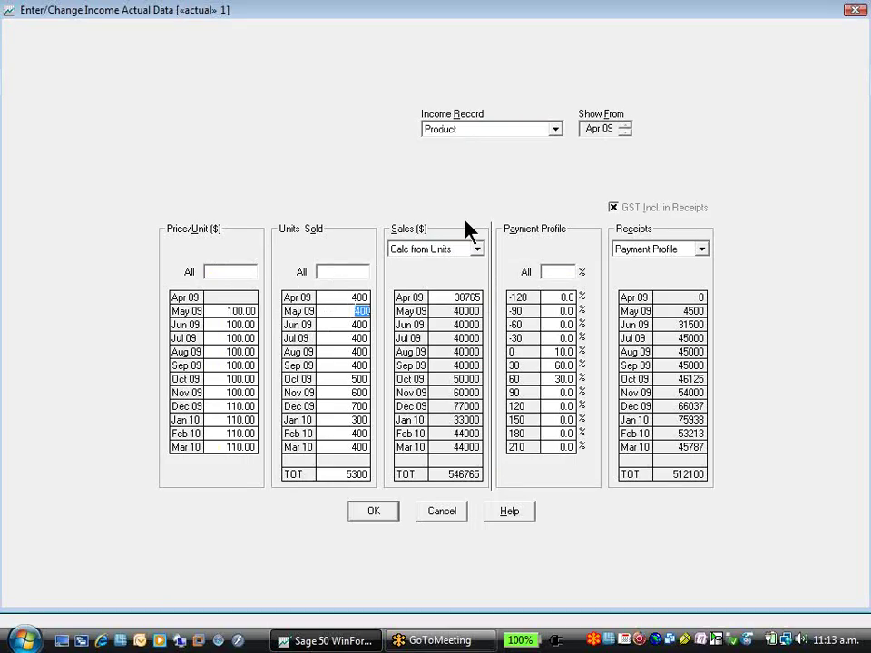
pyautogui.write('500')
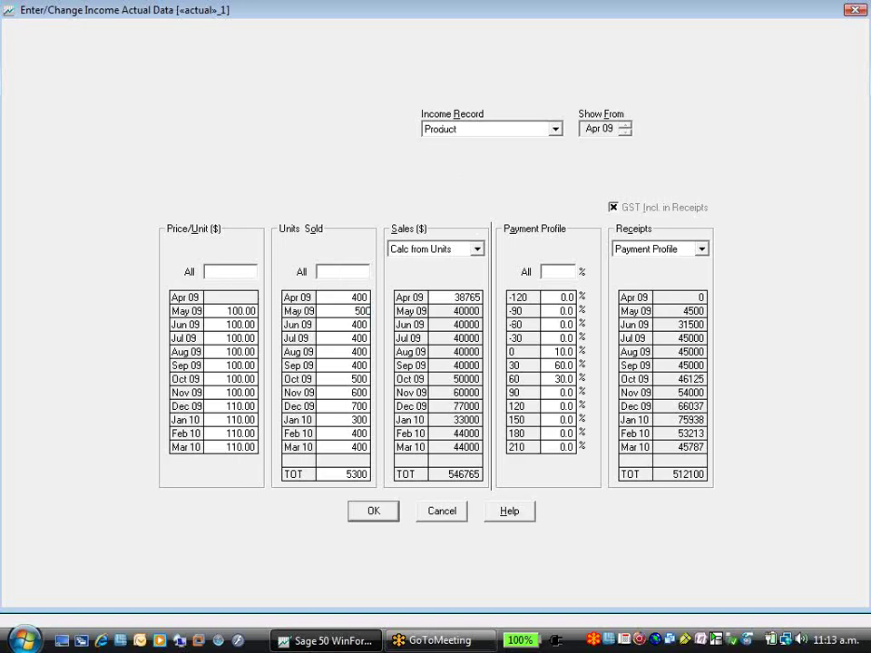
pyautogui.press('Down')
pyautogui.write('600')
pyautogui.press('Down')
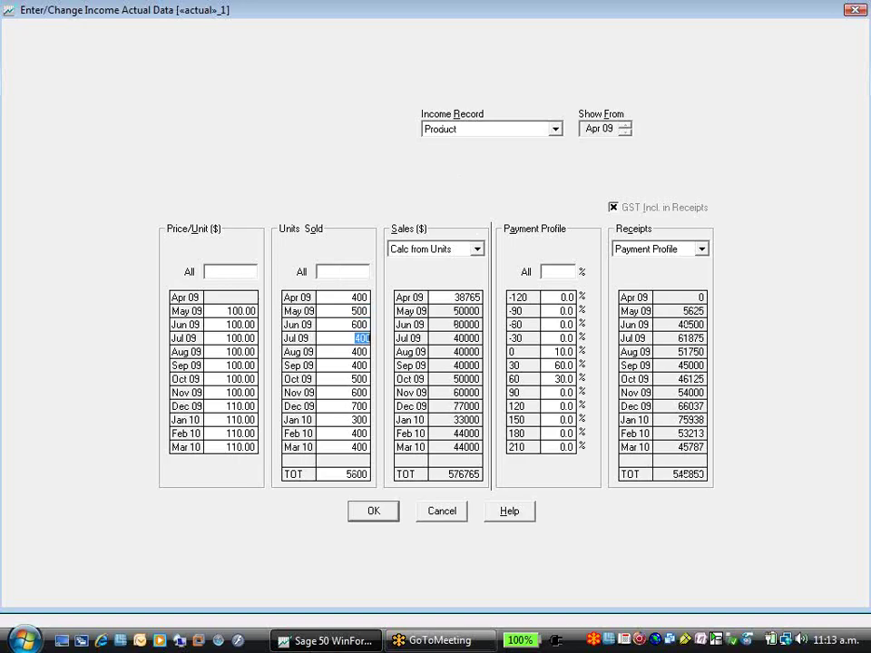
pyautogui.click(372, 509)
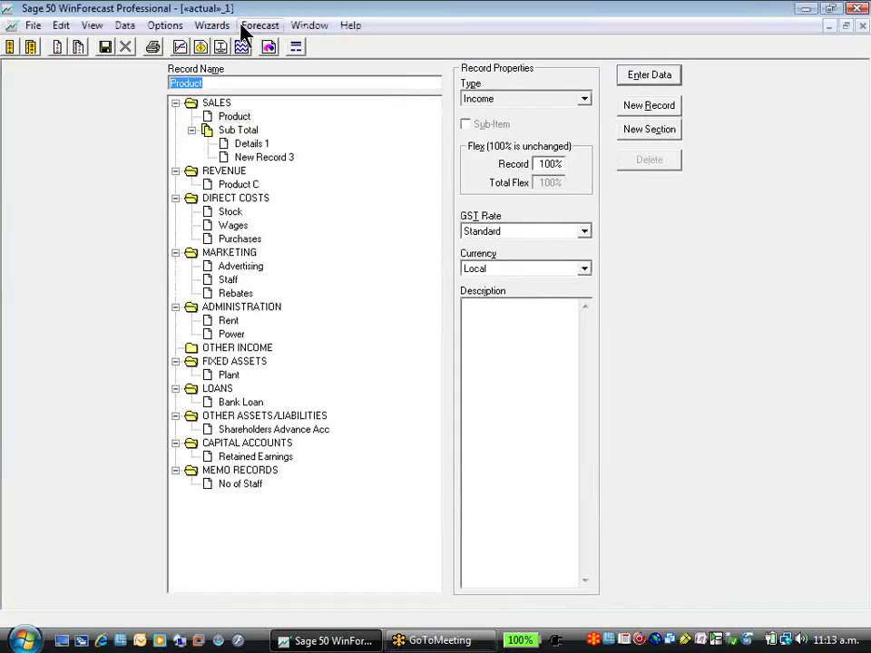
pyautogui.click(180, 51)
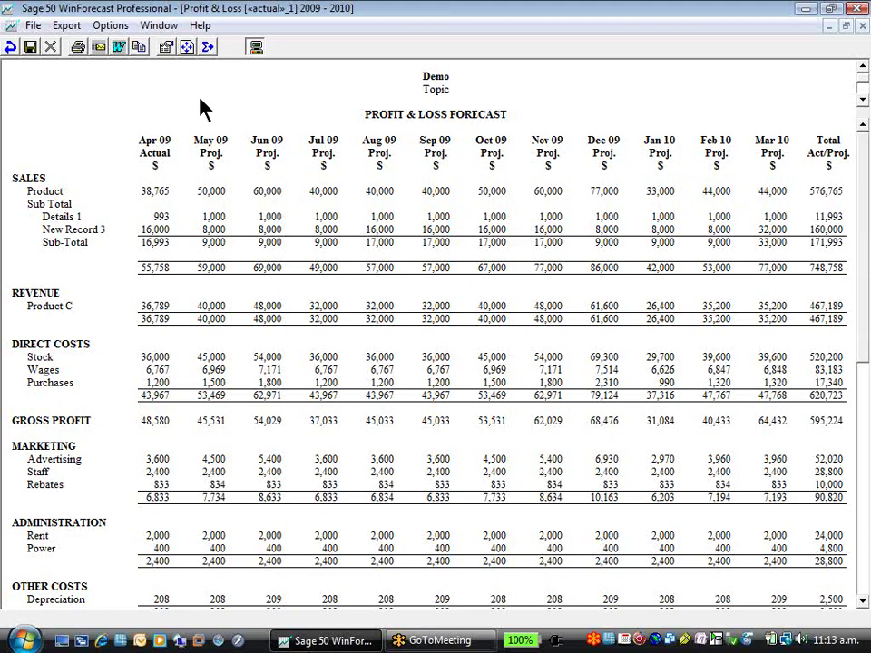
pyautogui.click(52, 49)
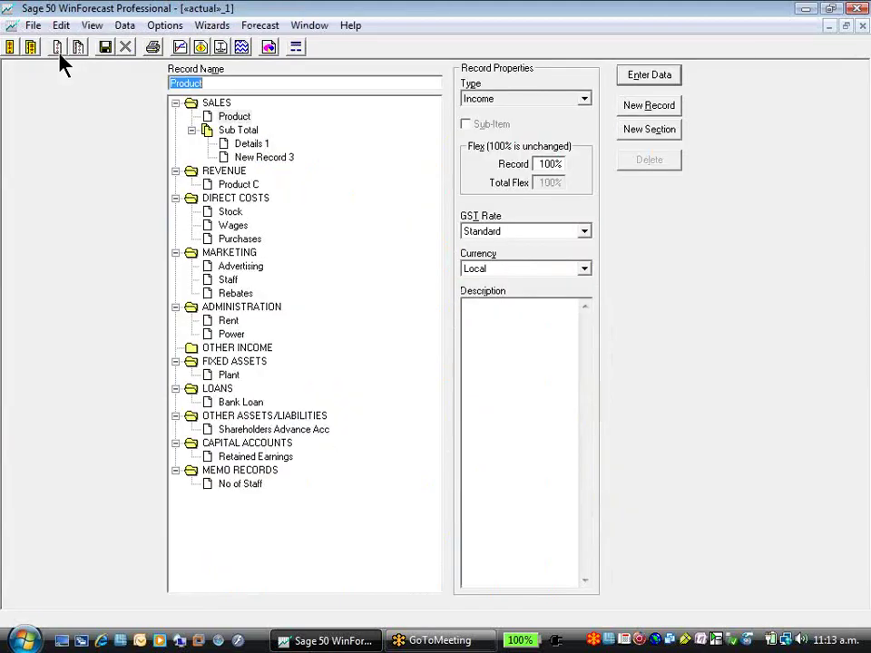
# Confirm the new actuals month and agree to create a Revised Budget.
pyautogui.click(122, 27)
pyautogui.moveTo(169, 248)
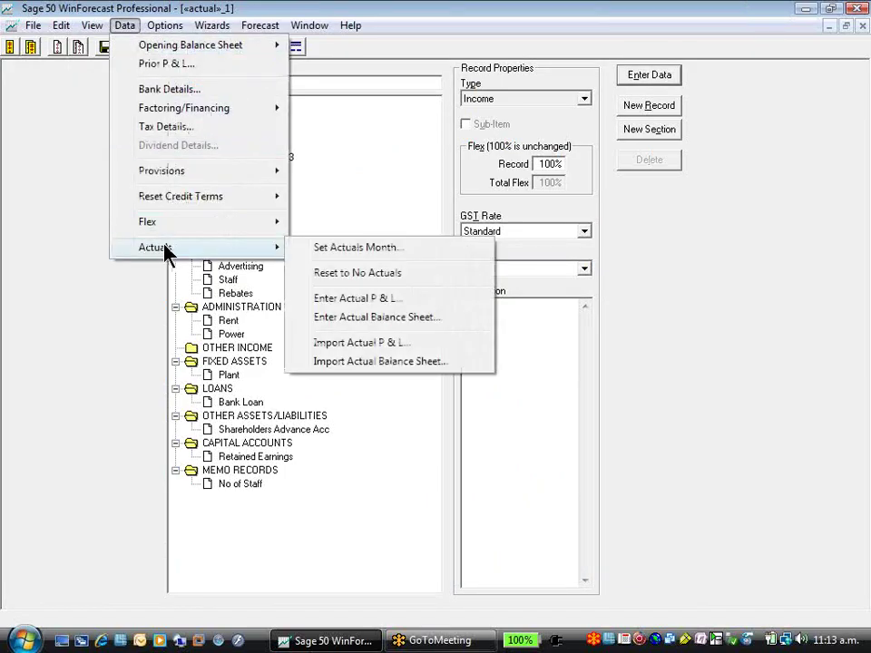
pyautogui.click(345, 249)
pyautogui.click(505, 309)
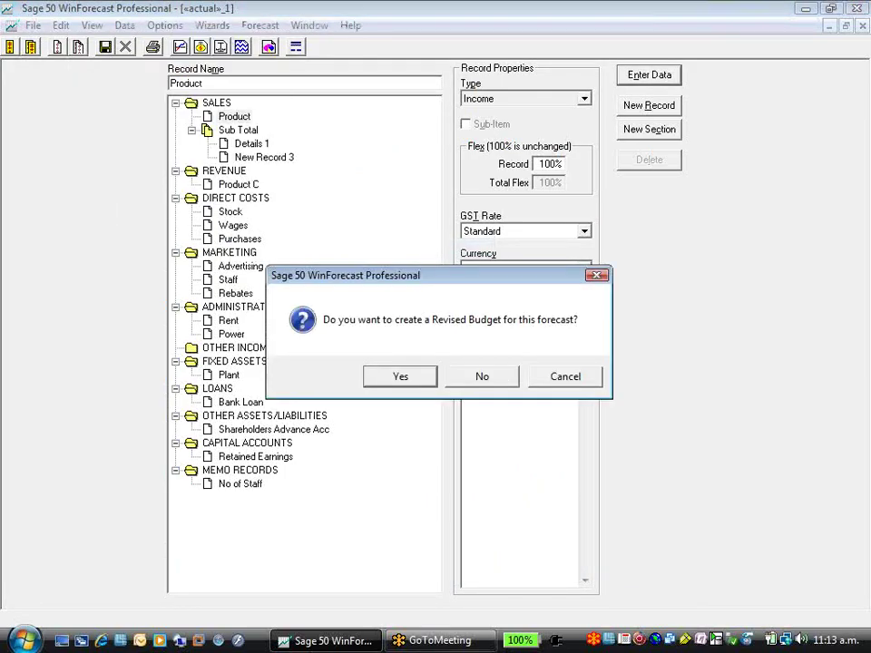
pyautogui.click(405, 380)
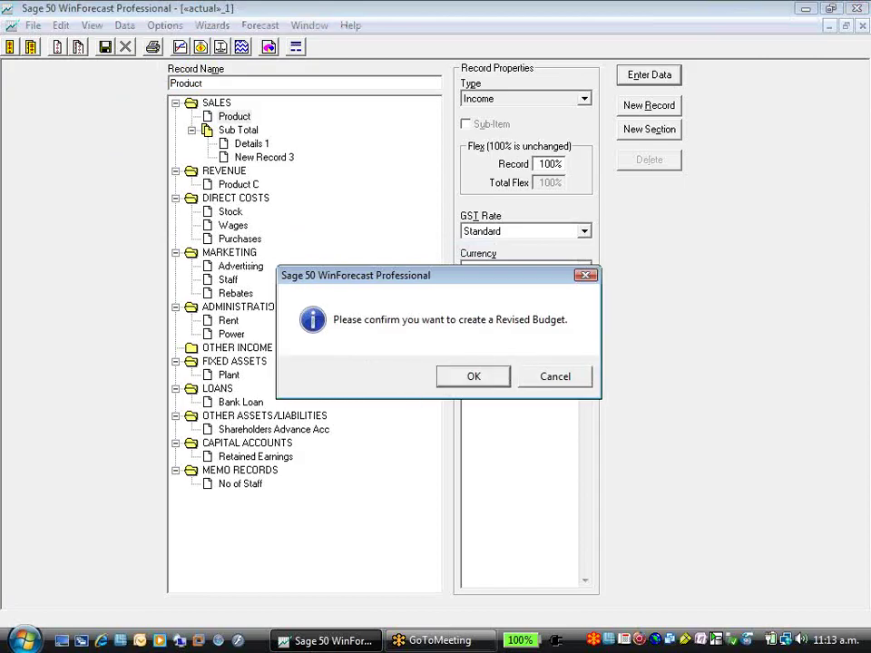
pyautogui.click(463, 379)
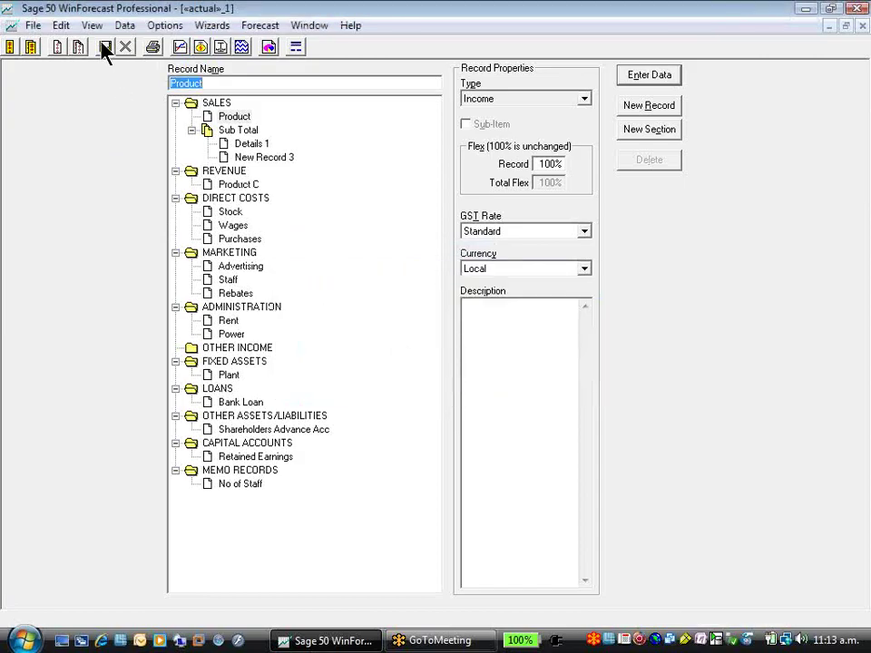
pyautogui.click(123, 25)
# Enter May 09 actuals: Product 55,789, Details 1 3,222, New Record 3 7,777, Product C 56,566.
pyautogui.moveTo(181, 247)
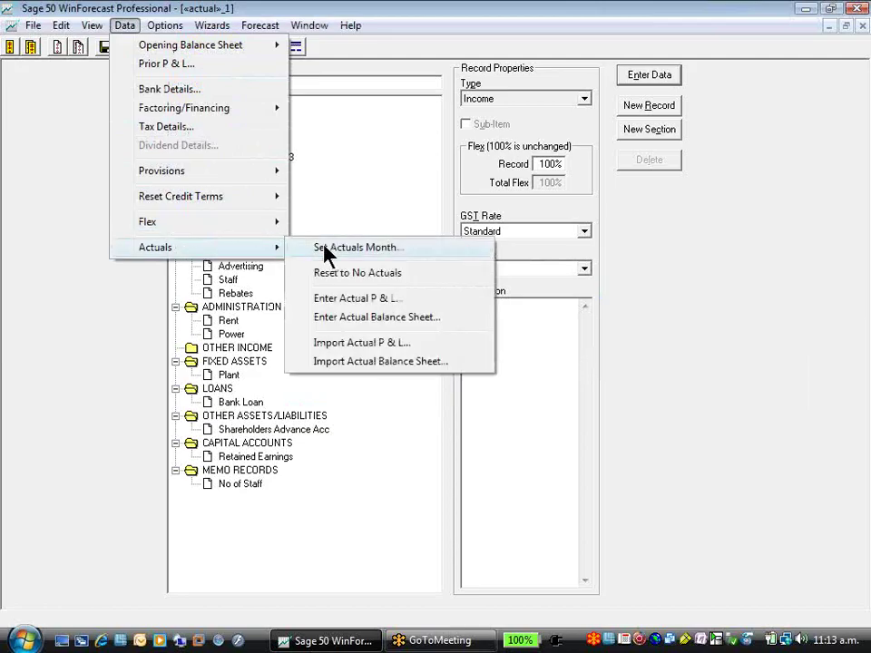
pyautogui.click(359, 300)
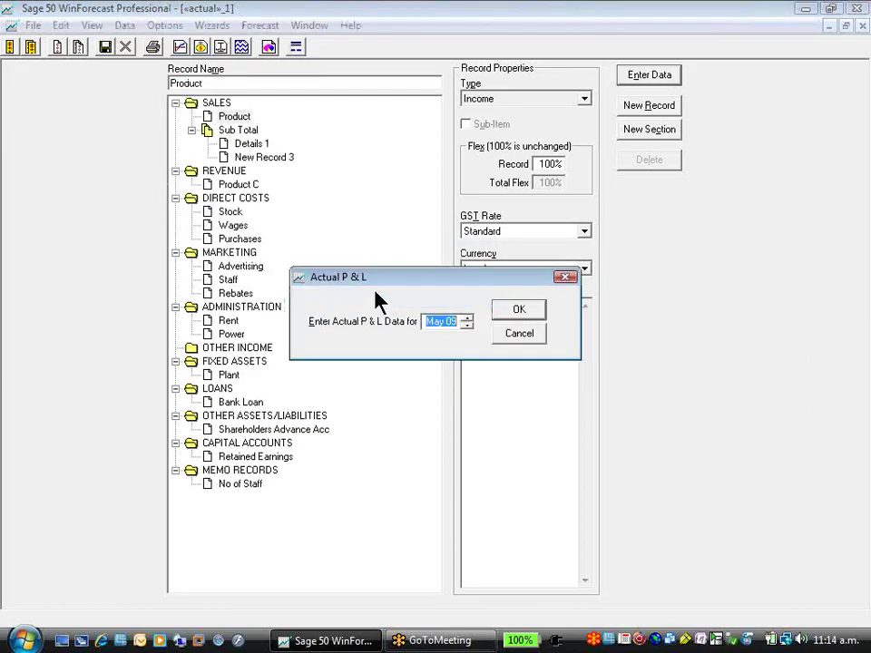
pyautogui.click(519, 309)
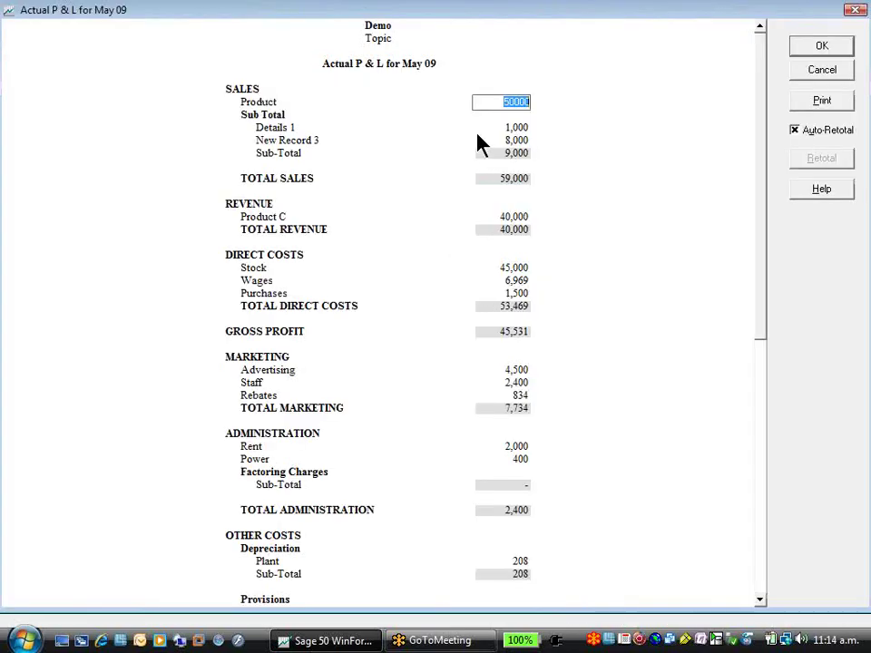
pyautogui.write('55789')
pyautogui.press('Tab')
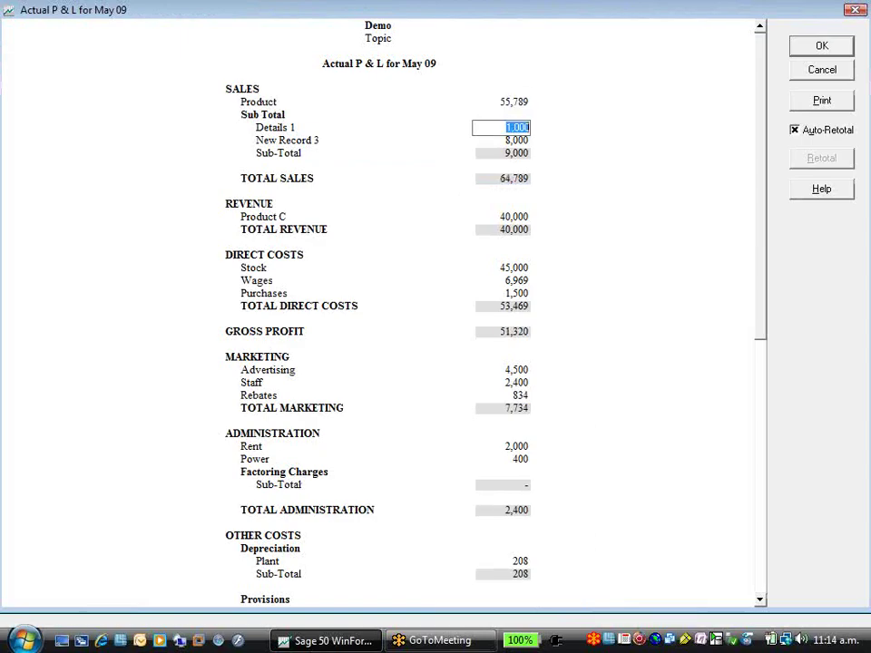
pyautogui.write('3222')
pyautogui.press('Tab')
pyautogui.write('7')
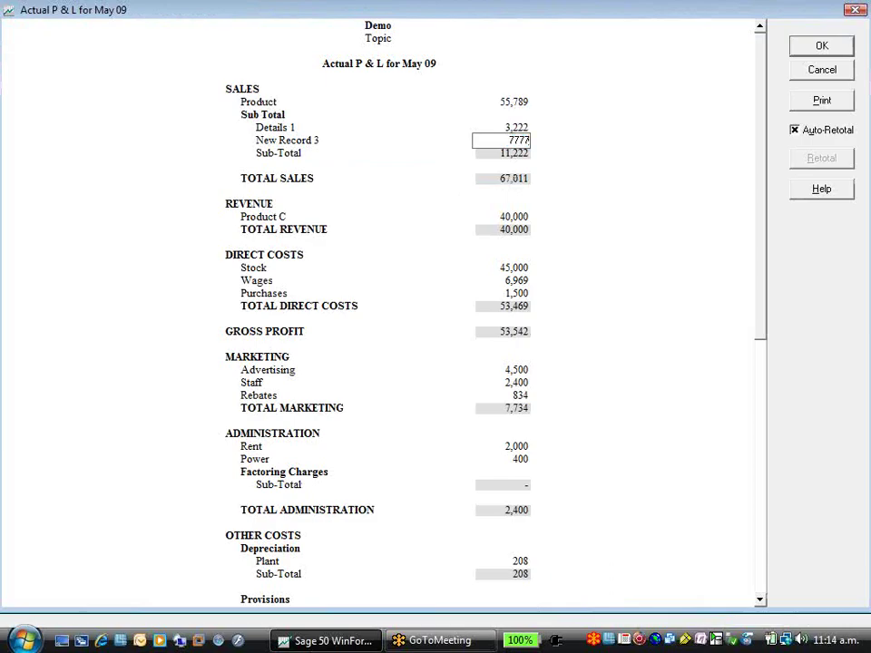
pyautogui.write(',777')
pyautogui.press('Tab')
pyautogui.write('50')
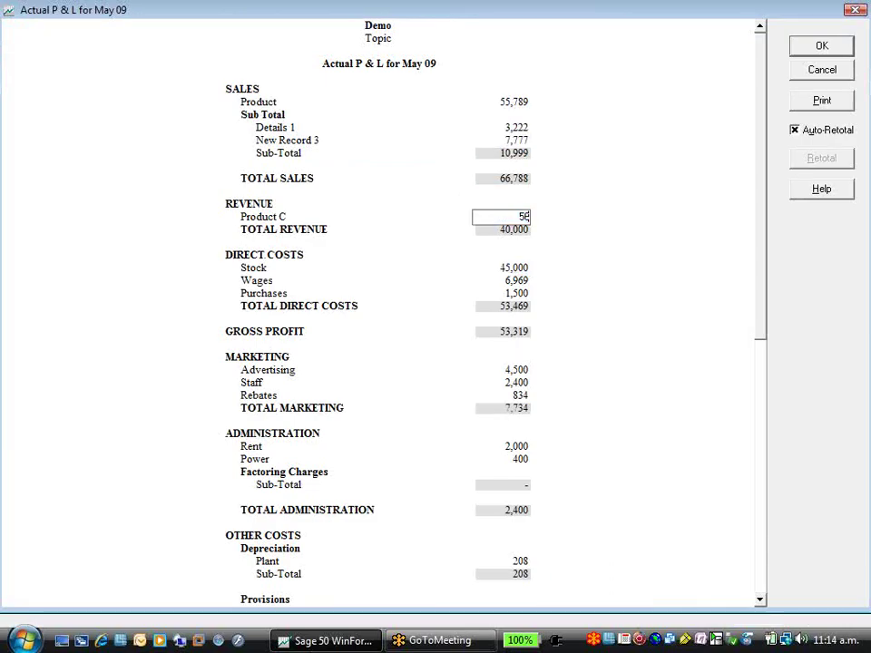
pyautogui.write('566')
pyautogui.press('Tab')
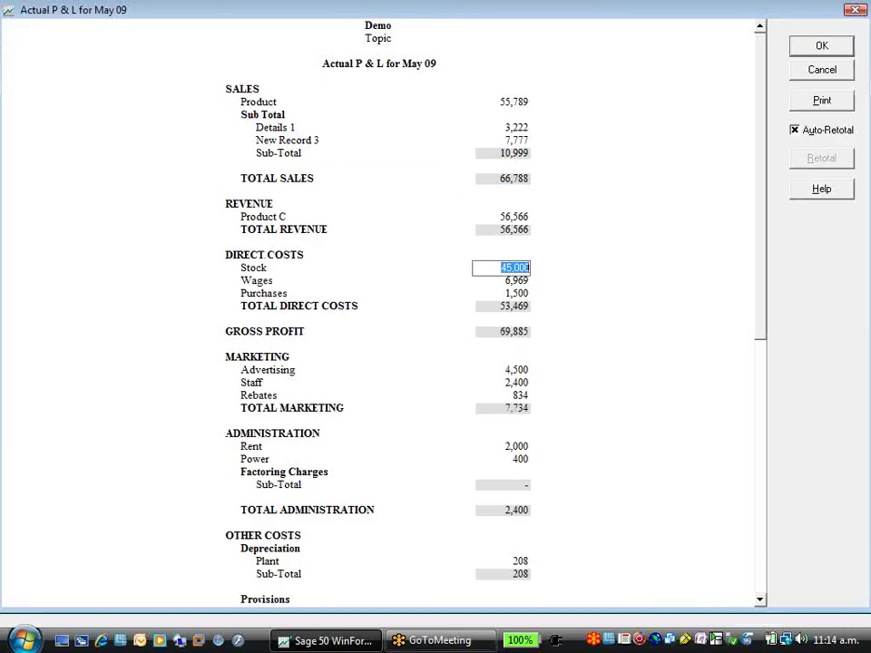
# Save May 09 actuals, view the P&L variance against Revised Budget, then close it.
pyautogui.click(809, 51)
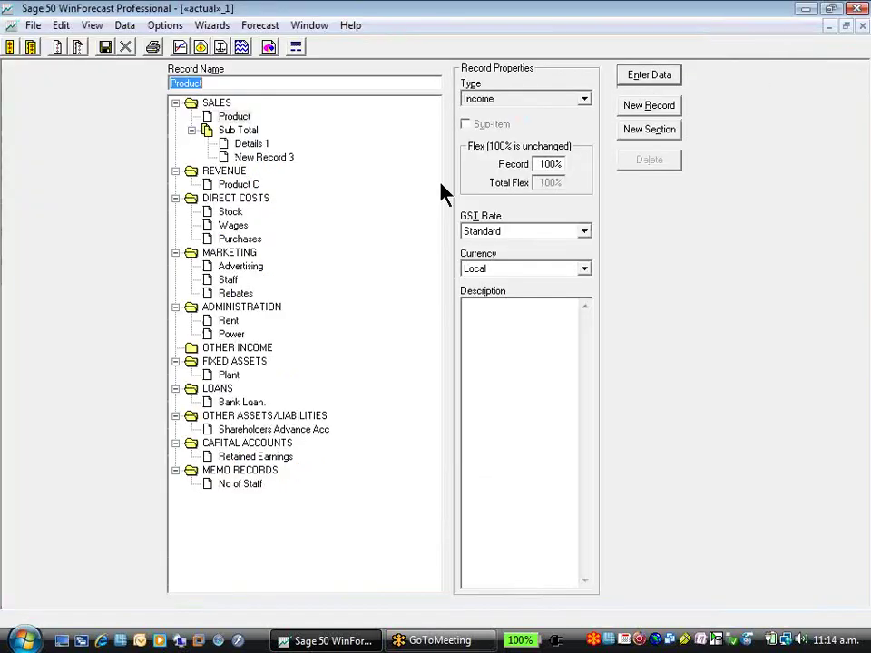
pyautogui.click(94, 24)
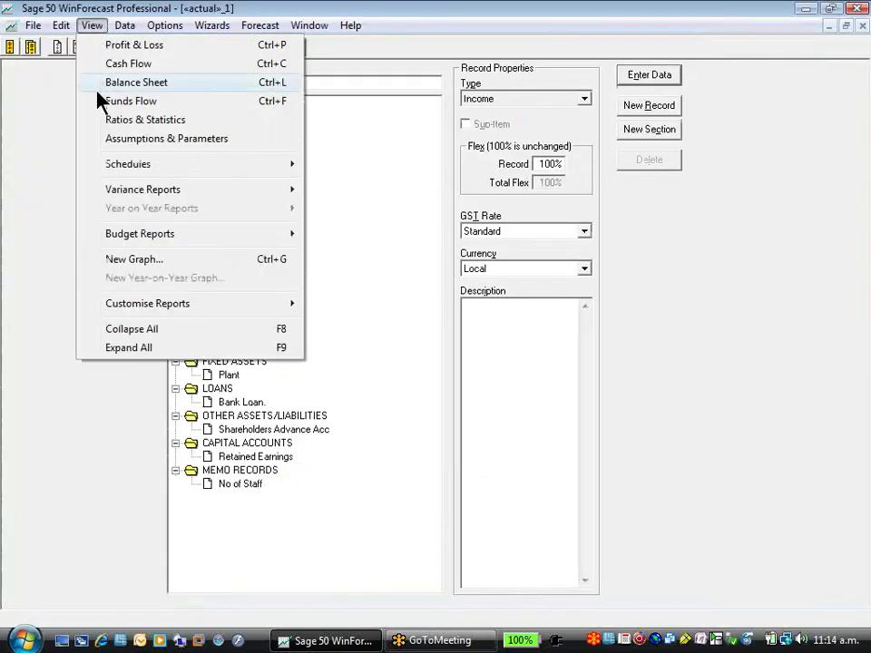
pyautogui.moveTo(277, 200)
pyautogui.click(356, 191)
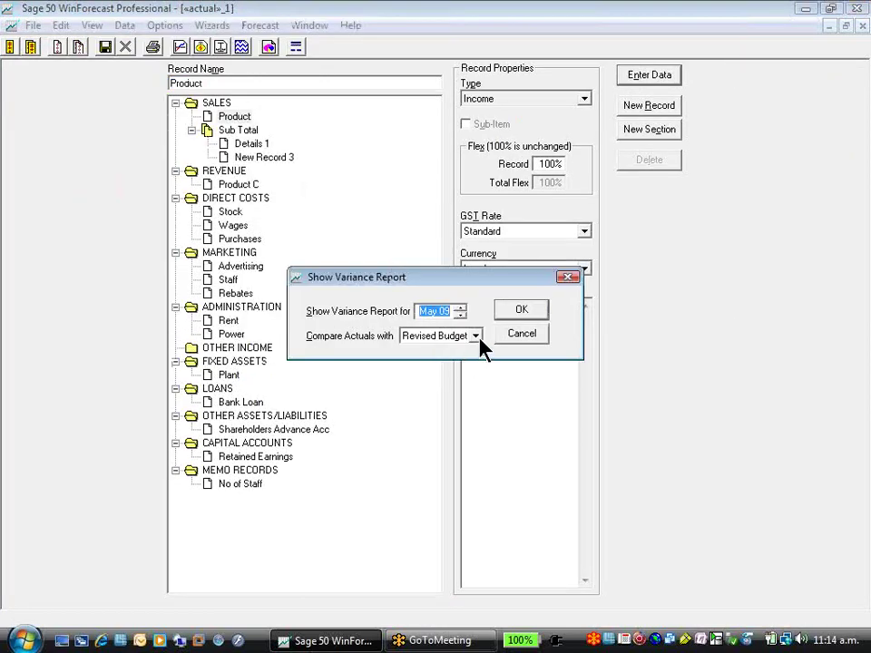
pyautogui.click(512, 311)
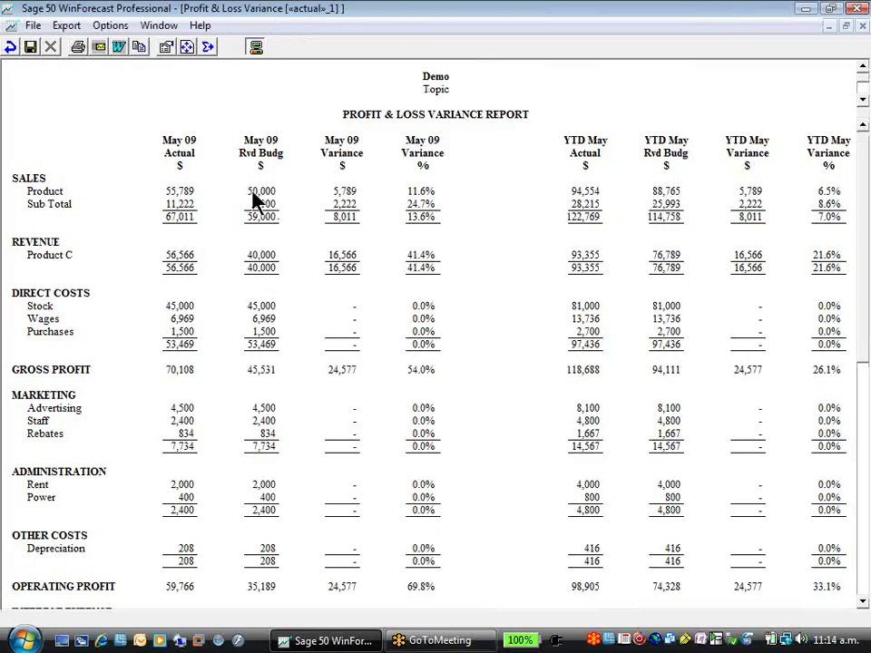
pyautogui.click(50, 47)
# Generate the May 09 P&L variance against the Original Budget, then close the report.
pyautogui.click(92, 27)
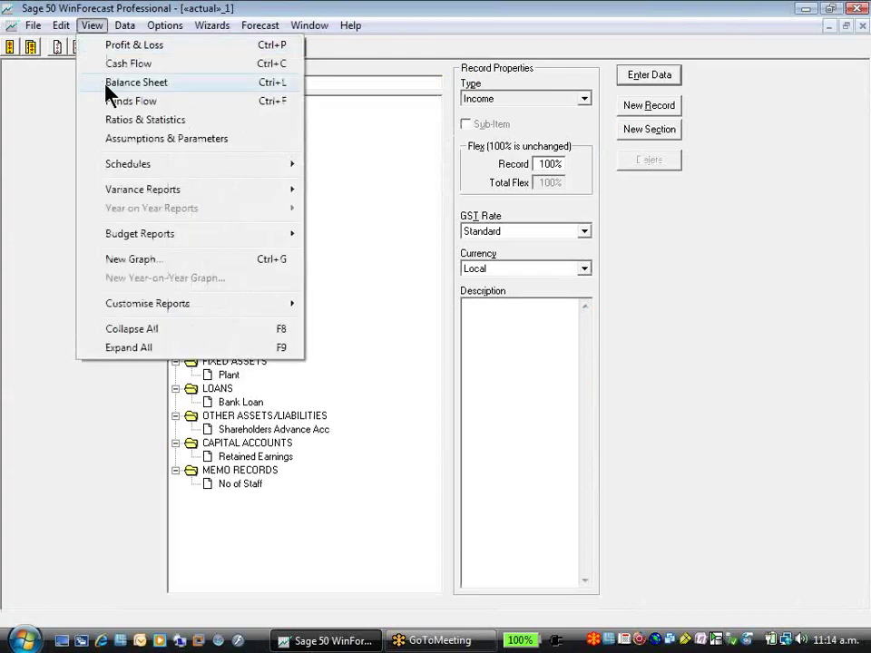
pyautogui.moveTo(291, 194)
pyautogui.click(374, 200)
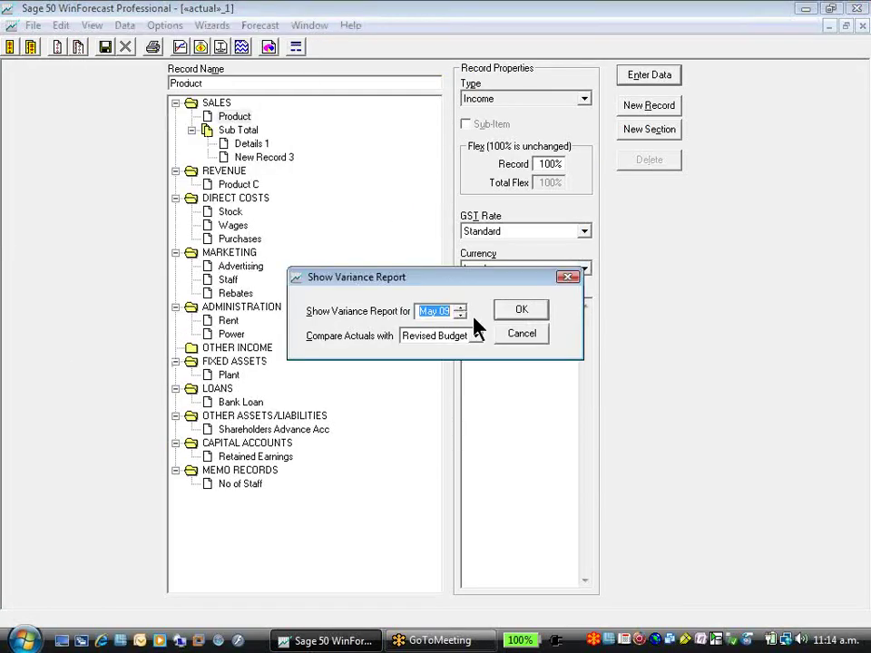
pyautogui.click(475, 335)
pyautogui.click(444, 353)
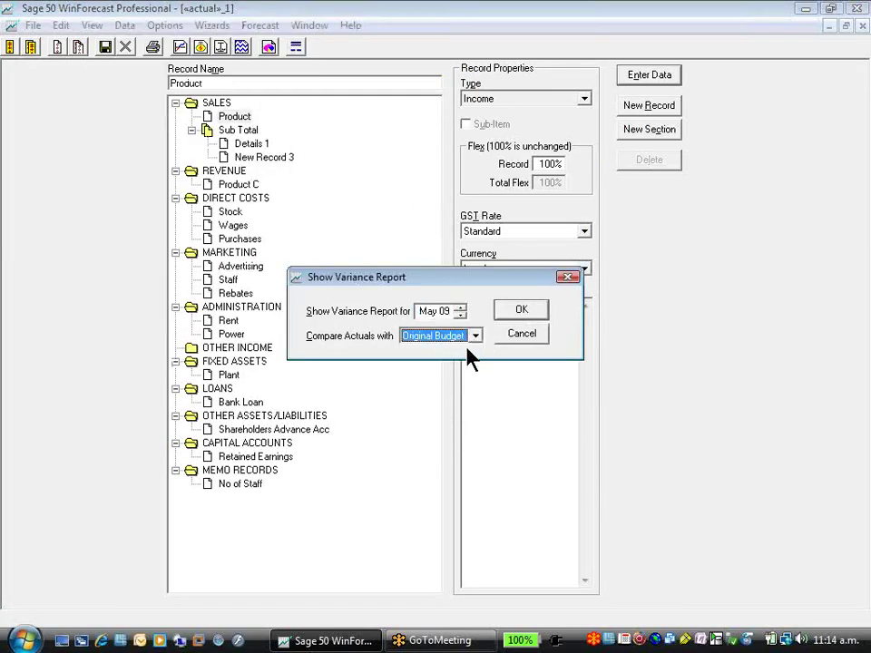
pyautogui.click(522, 312)
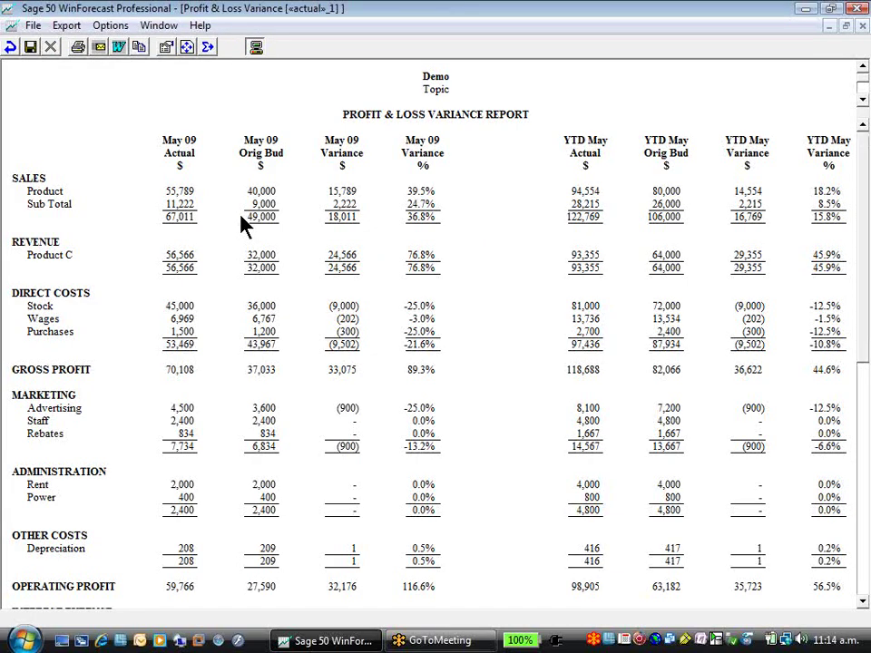
pyautogui.click(51, 48)
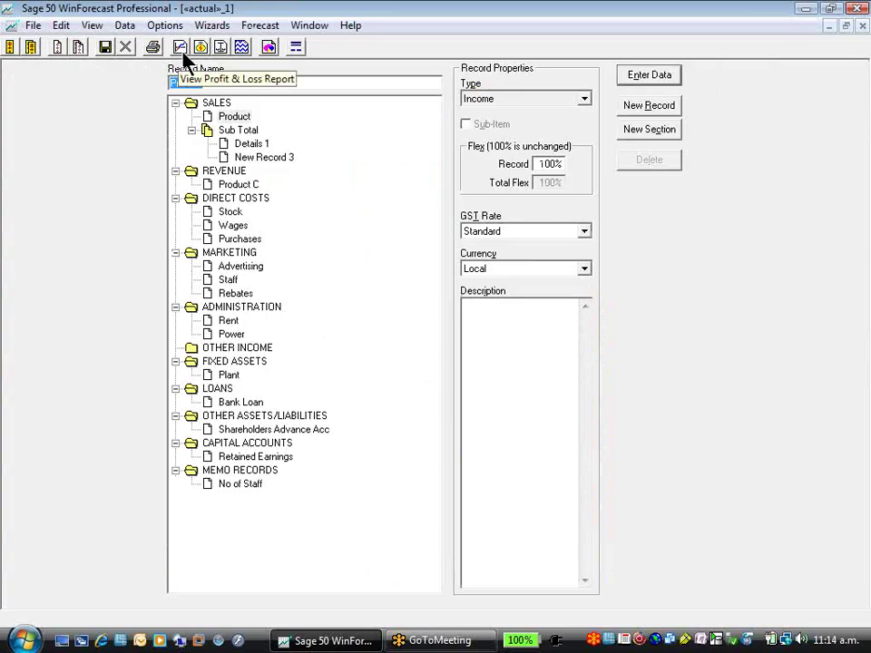
pyautogui.click(85, 29)
pyautogui.moveTo(89, 238)
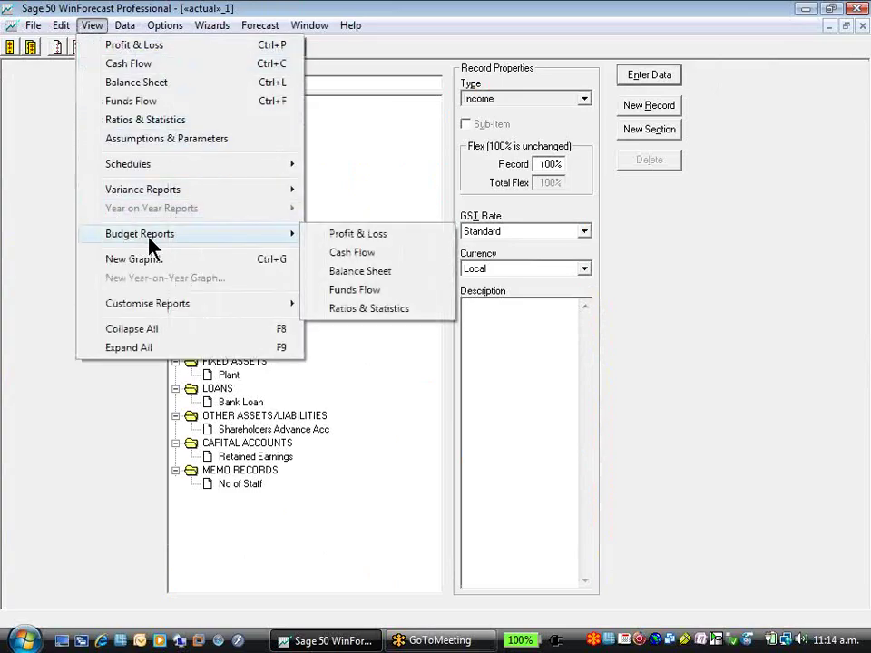
pyautogui.click(354, 234)
pyautogui.click(396, 323)
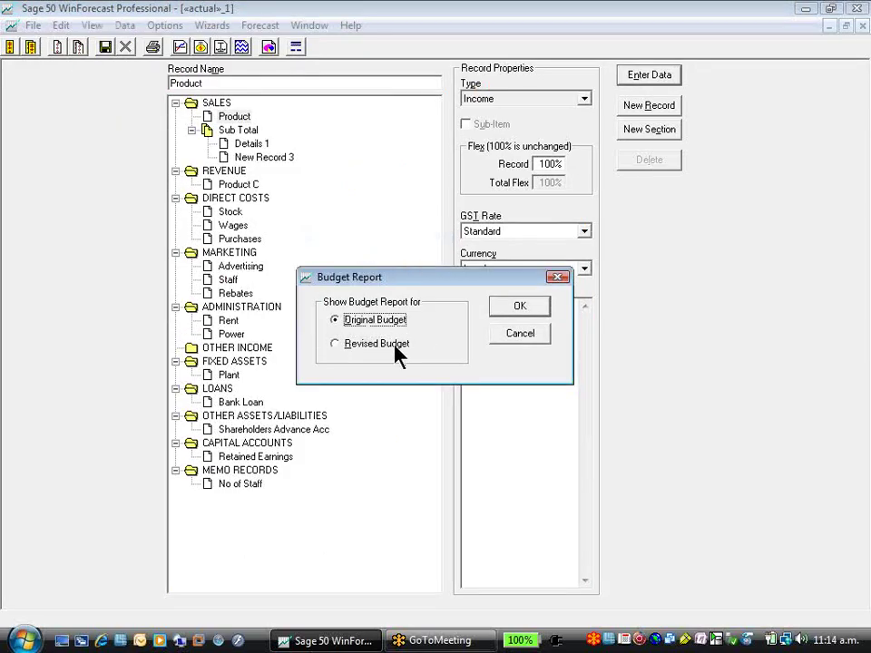
pyautogui.click(520, 334)
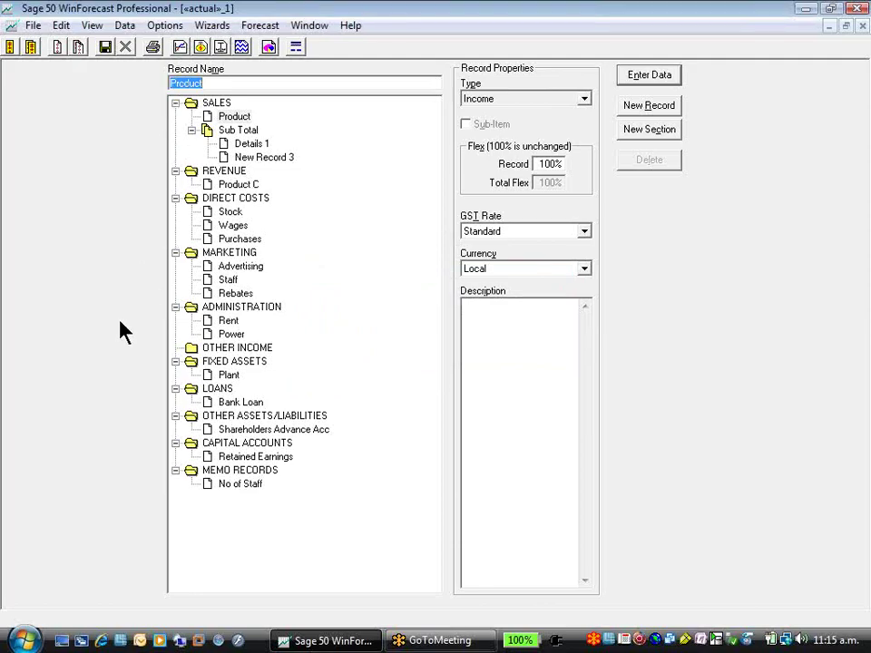
# Save the forecast under the name 'actuals' as actuals.fs0 on the Desktop.
pyautogui.click(106, 48)
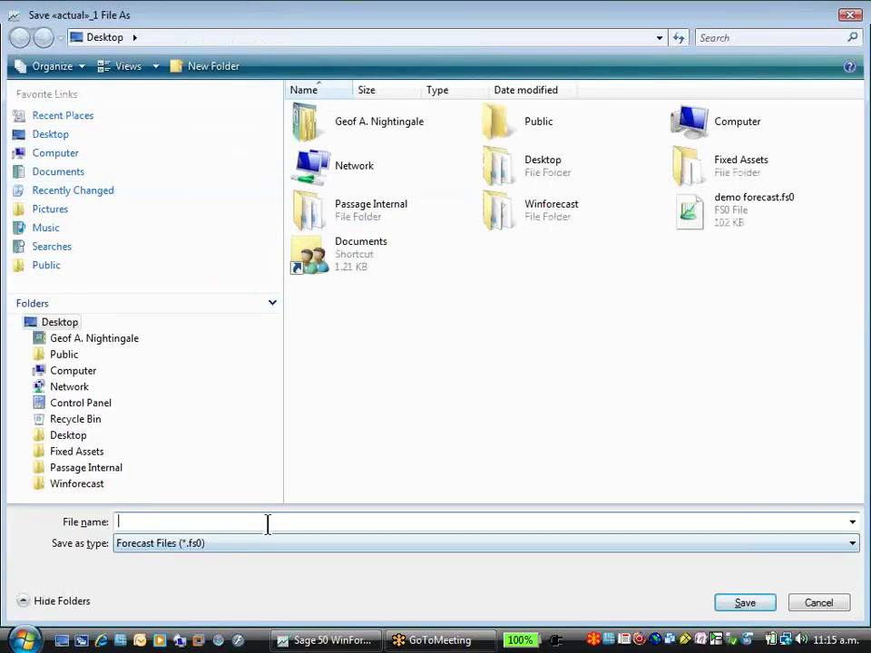
pyautogui.write('actuals')
pyautogui.press('Return')
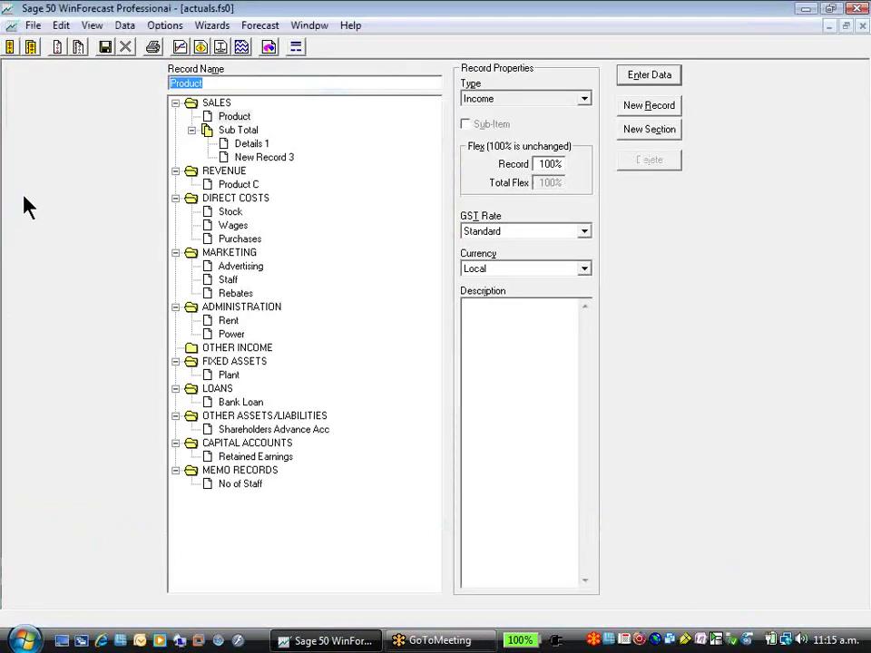
# Extend the forecast end date to Mar 13 and show the 2011–2012 Profit & Loss.
pyautogui.click(33, 26)
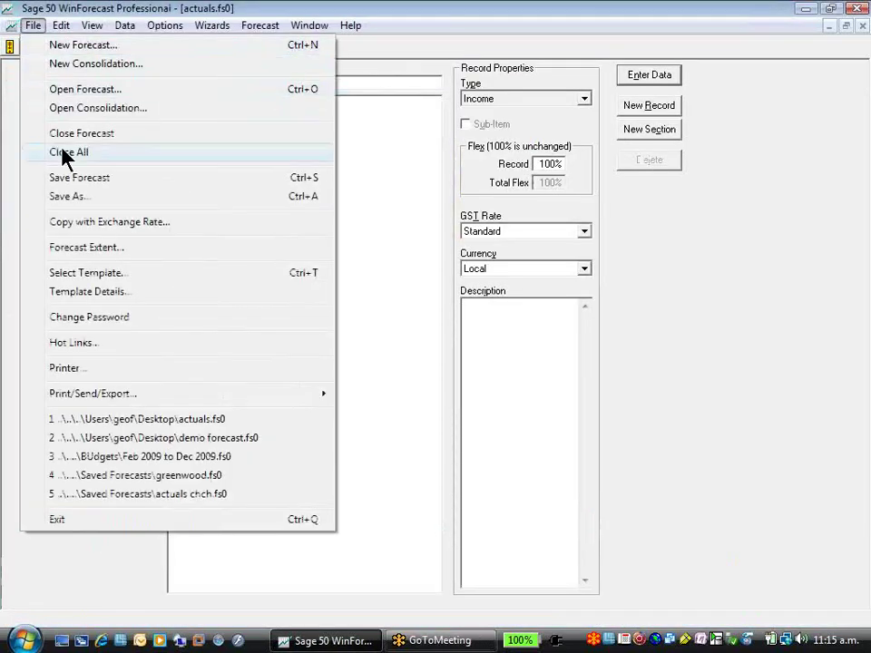
pyautogui.click(70, 247)
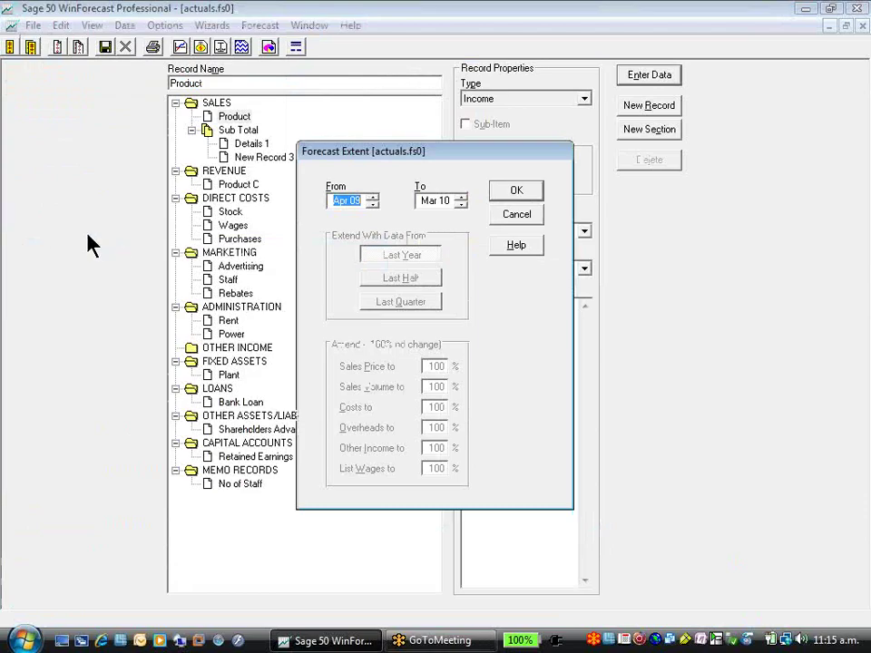
pyautogui.click(461, 197)
pyautogui.click(461, 197)
pyautogui.click(461, 197)
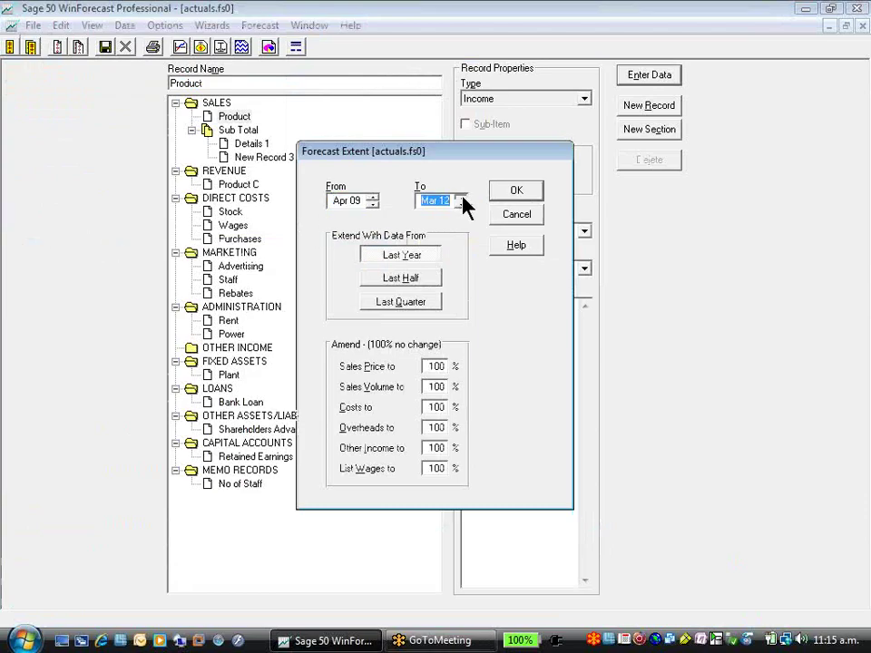
pyautogui.click(461, 197)
pyautogui.click(499, 192)
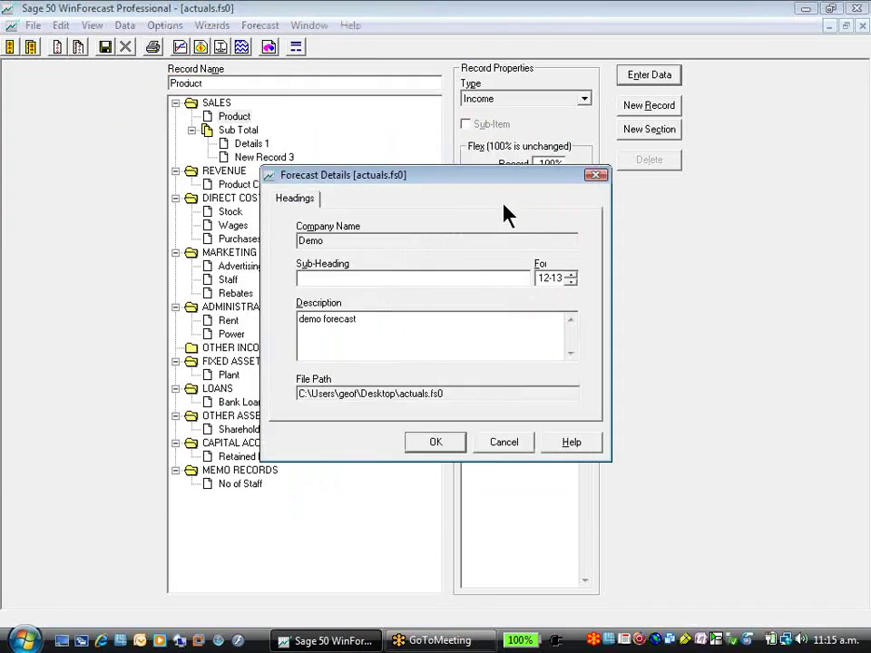
pyautogui.click(435, 442)
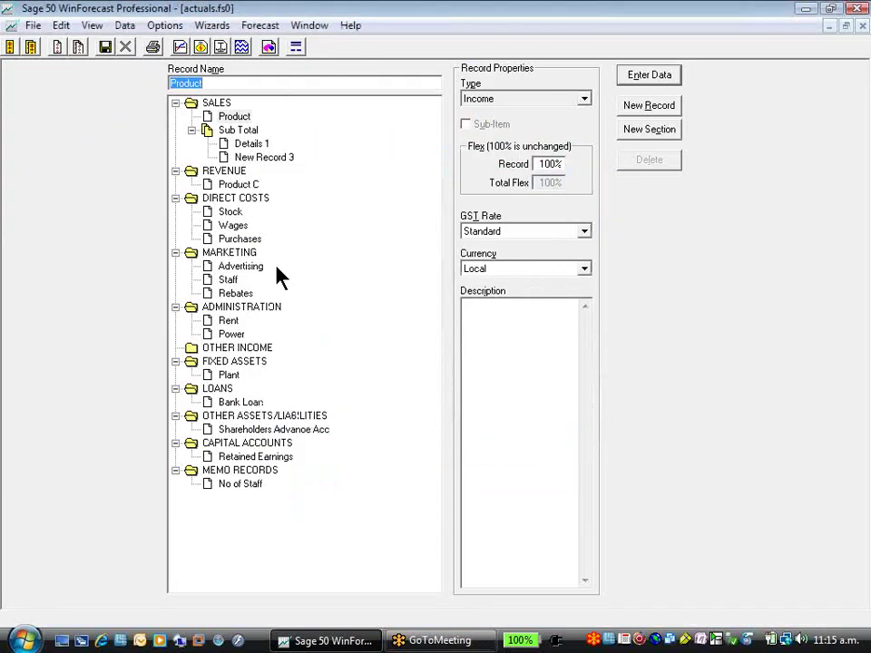
pyautogui.click(180, 46)
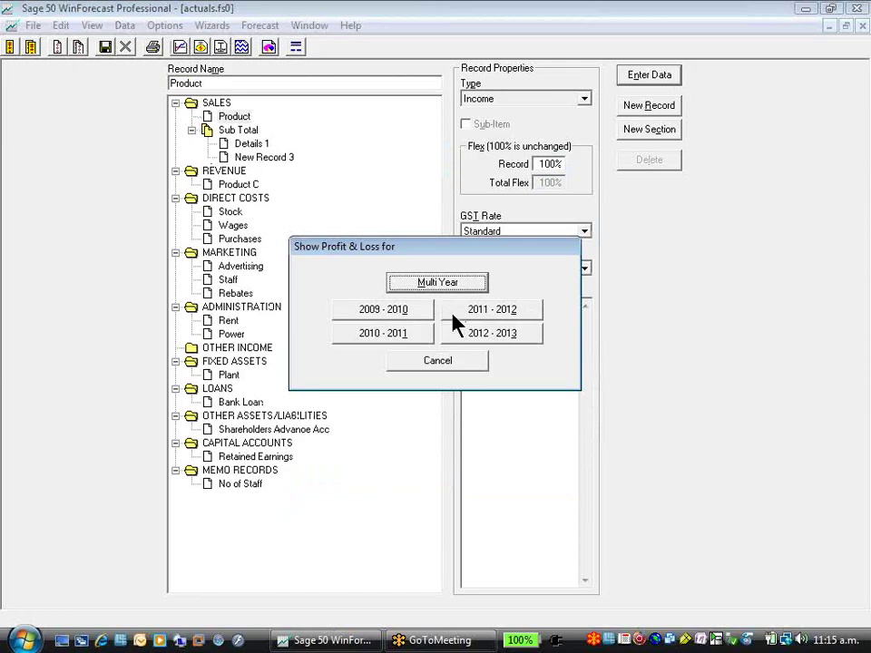
pyautogui.click(455, 313)
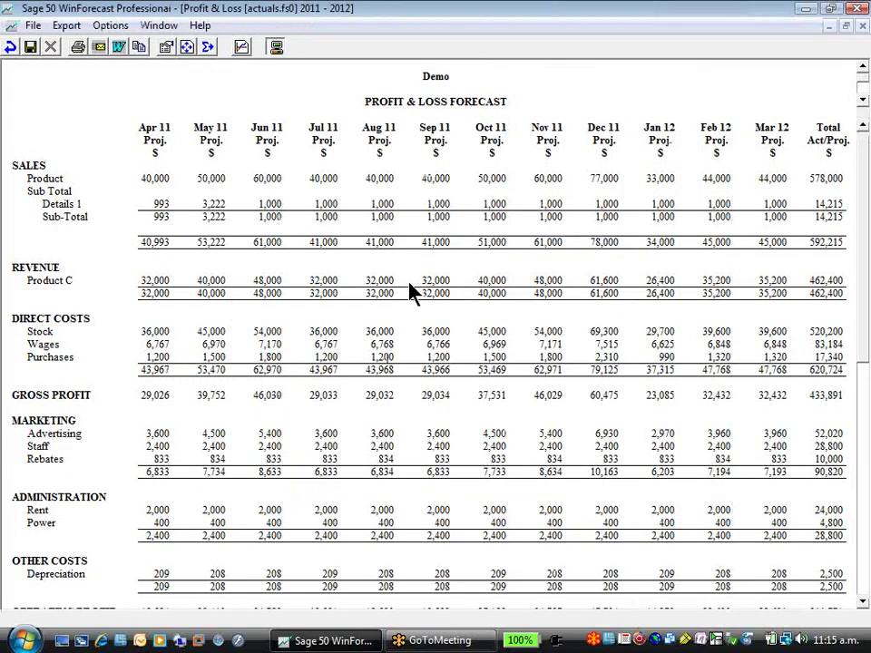
# Close the report and start amending later years' data from Apr 11.
pyautogui.click(52, 46)
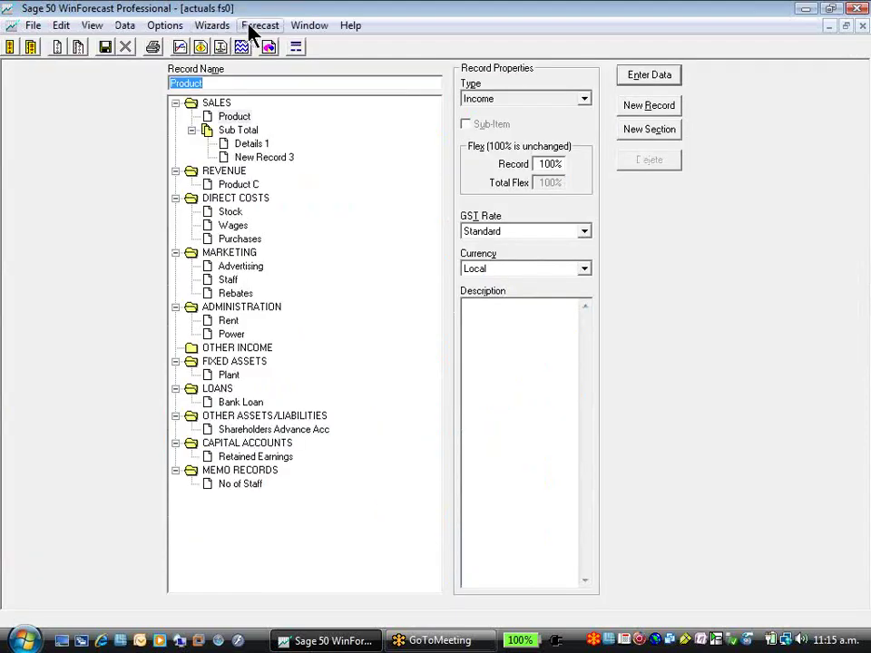
pyautogui.click(218, 27)
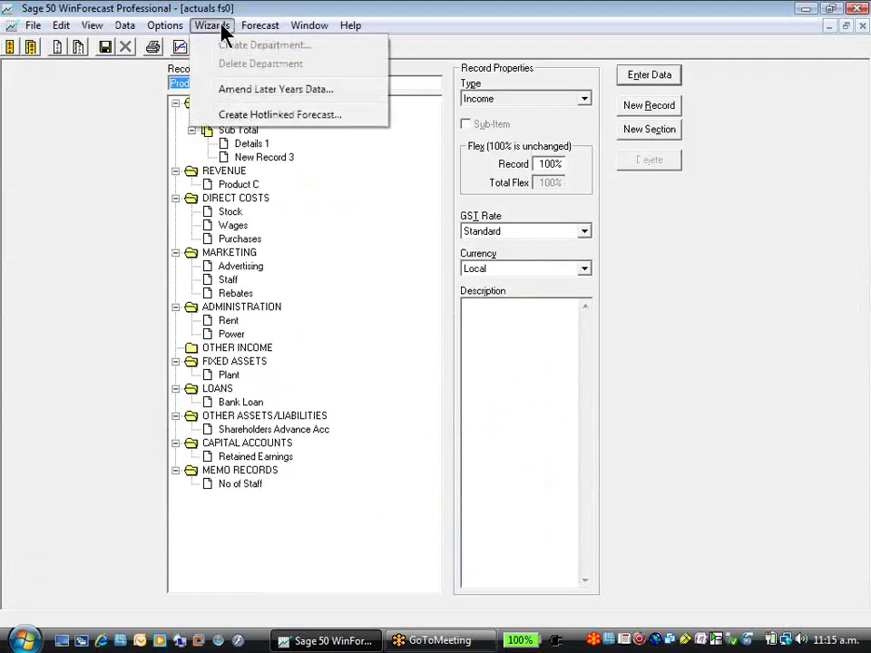
pyautogui.click(269, 91)
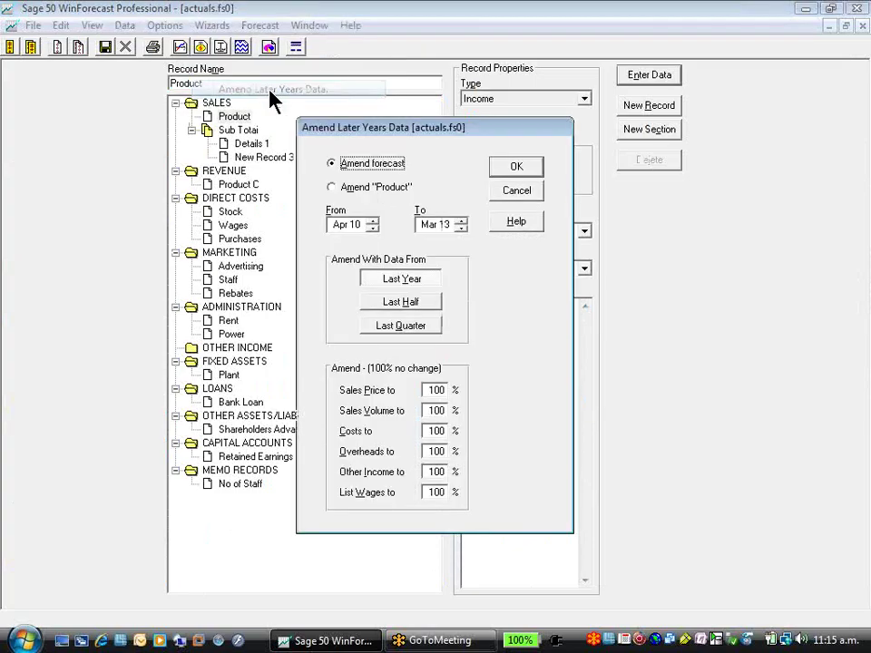
pyautogui.click(371, 222)
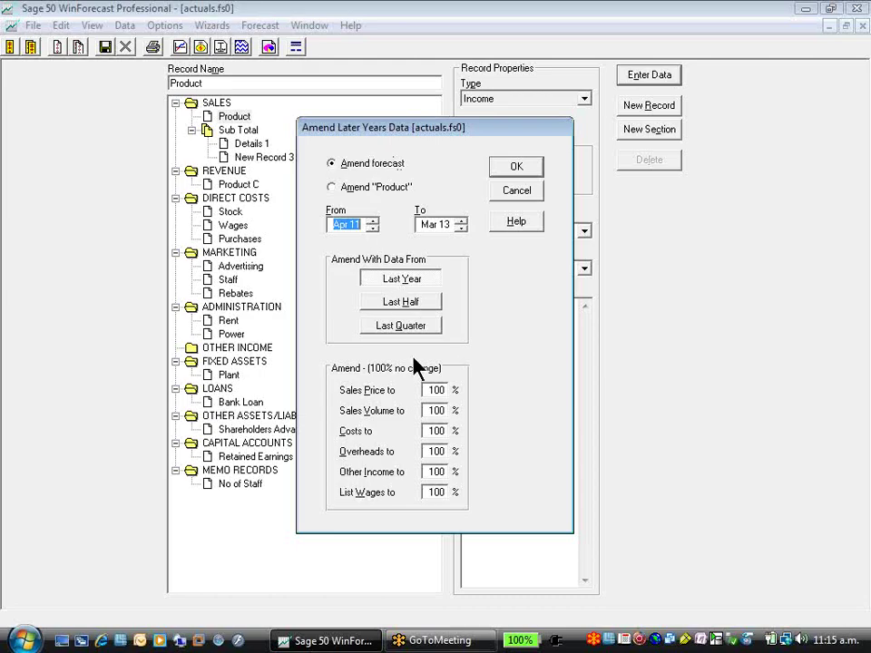
pyautogui.click(429, 390)
# Apply sales price 110%, volume 105%, costs 120%, then show the 2011–2012 Profit & Loss.
pyautogui.write('110')
pyautogui.press('Tab')
pyautogui.write('105')
pyautogui.press('Tab')
pyautogui.write('120')
pyautogui.press('Tab')
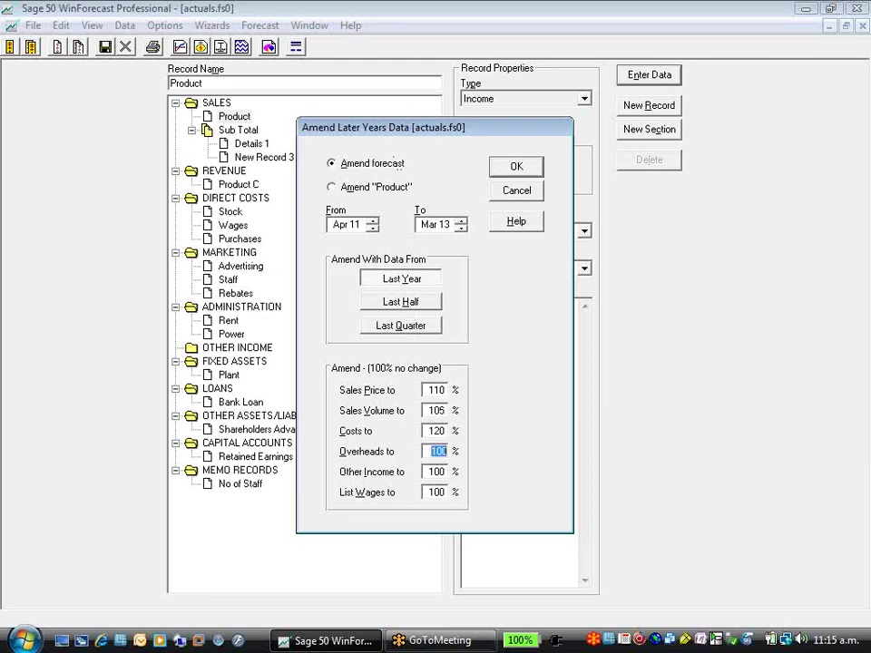
pyautogui.click(519, 167)
pyautogui.click(179, 49)
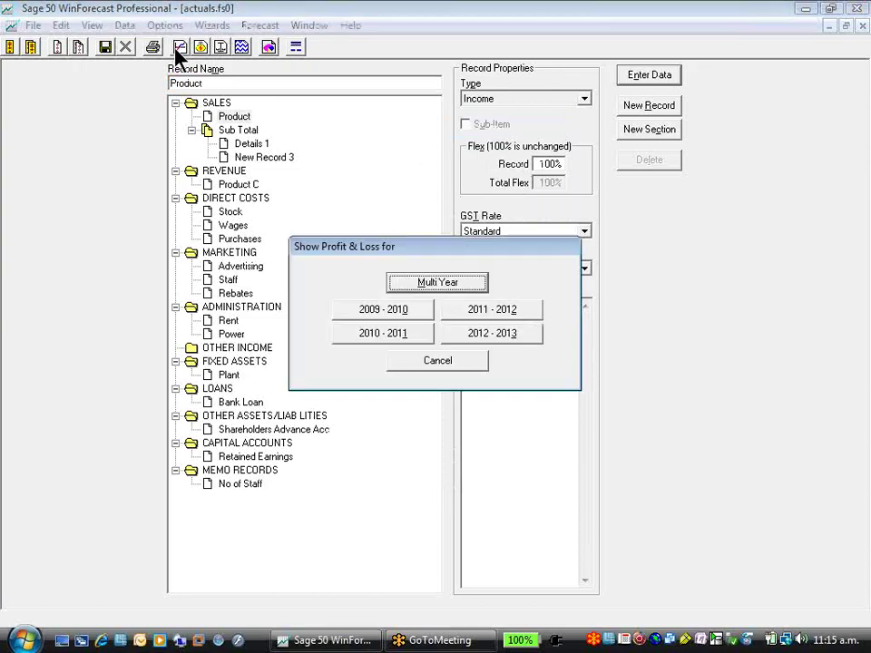
pyautogui.click(508, 311)
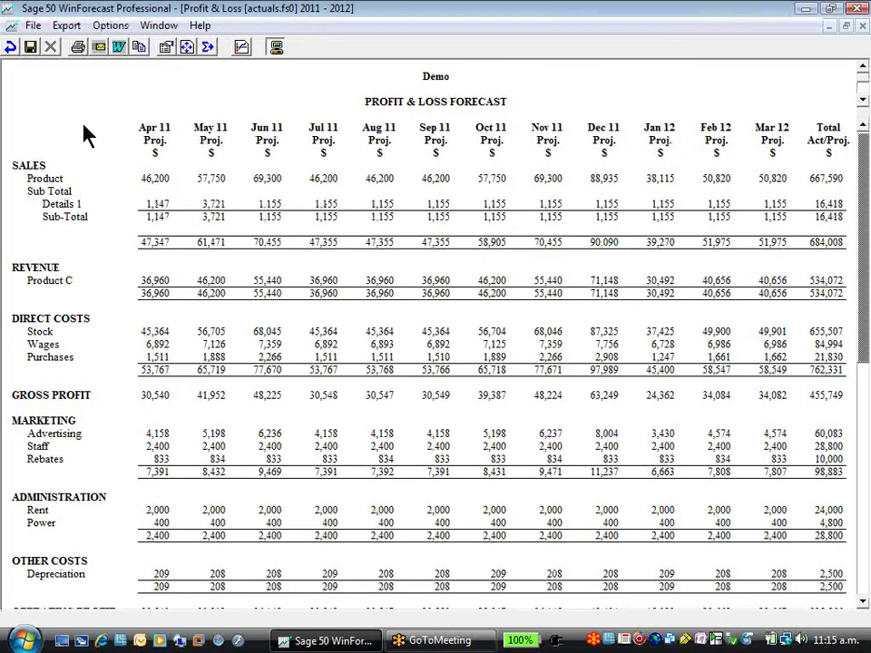
# Close the Profit & Loss report and start a new graph named 'geof'.
pyautogui.click(50, 47)
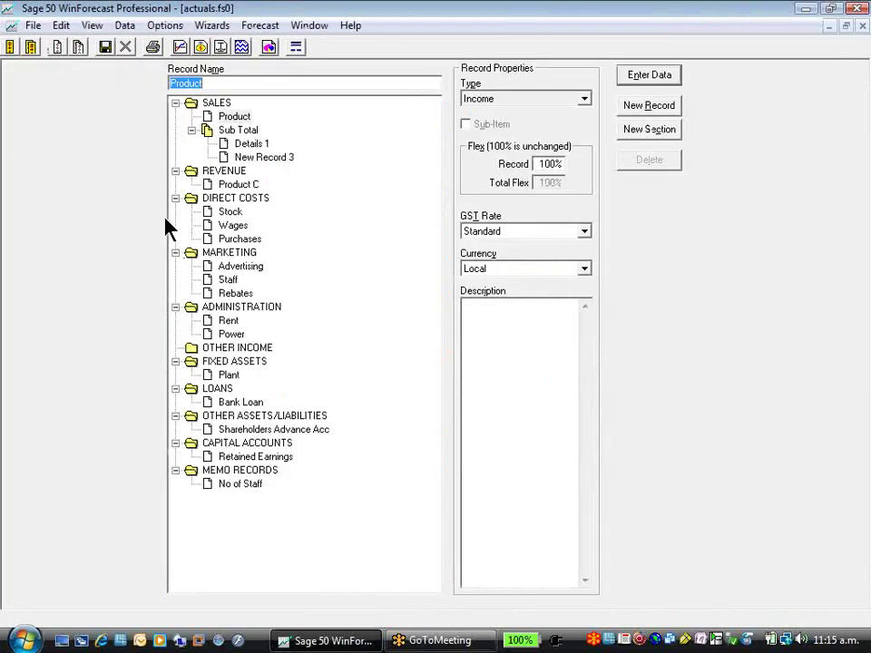
pyautogui.click(268, 47)
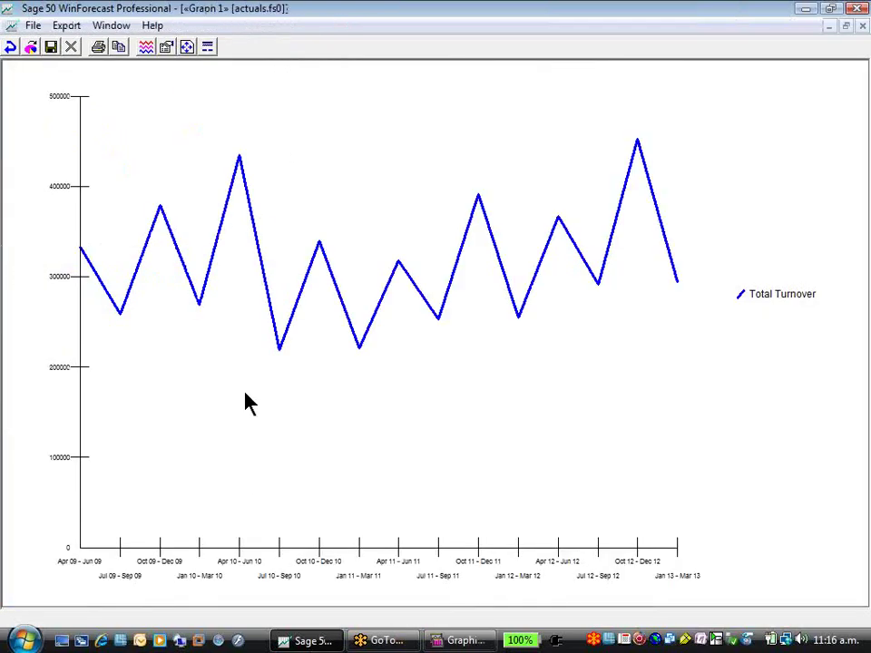
pyautogui.click(168, 49)
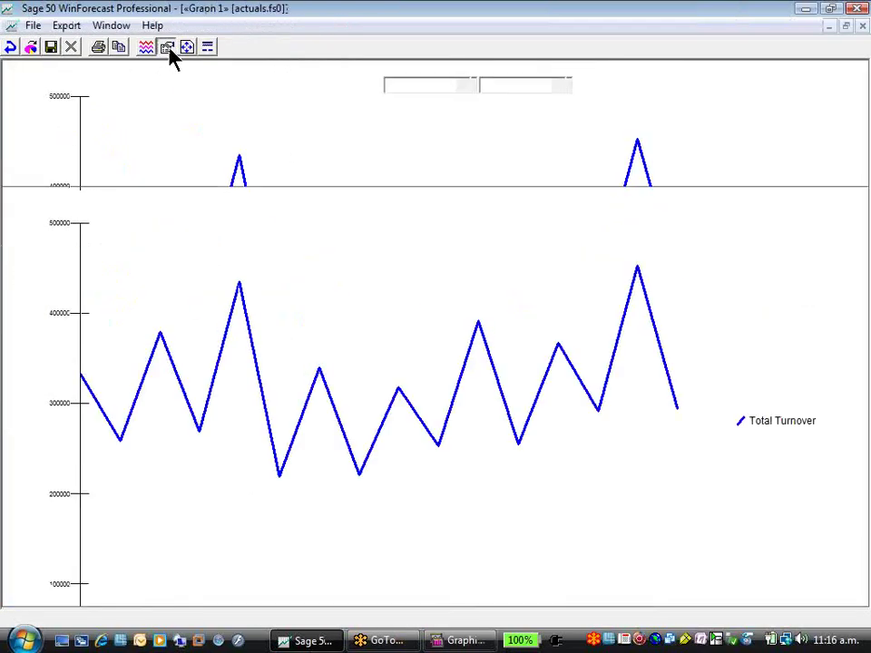
pyautogui.click(147, 48)
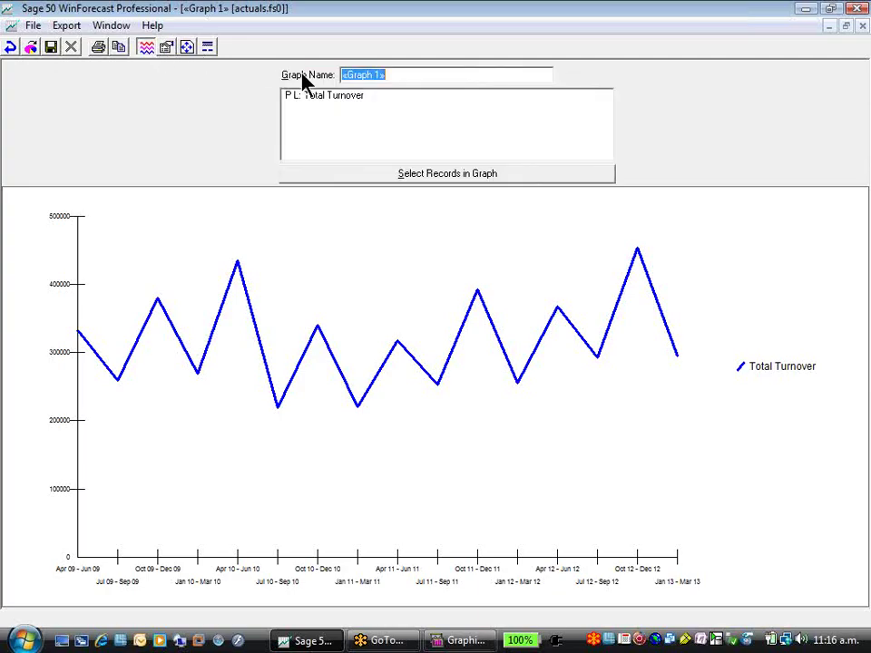
pyautogui.write('geof')
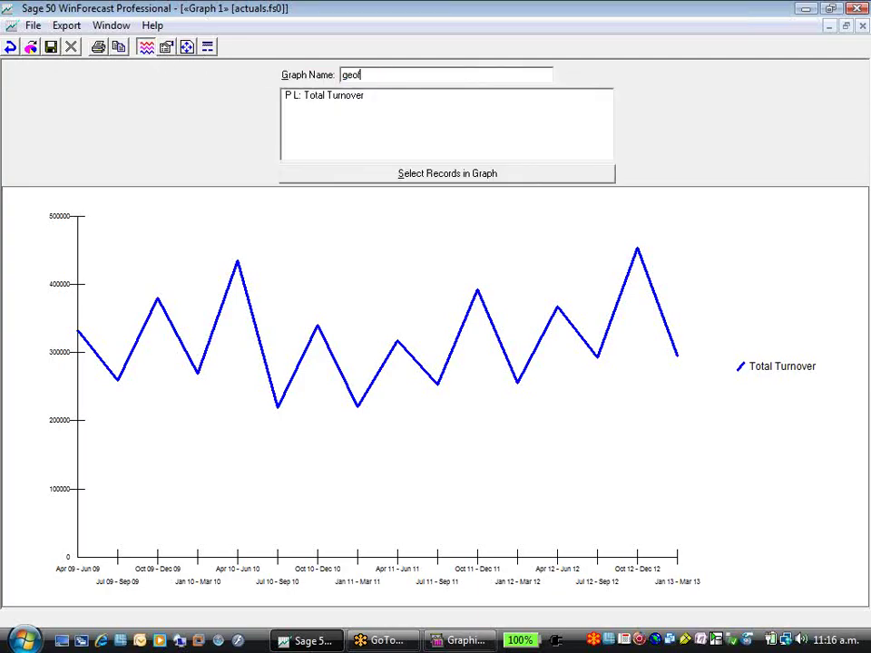
pyautogui.press('Return')
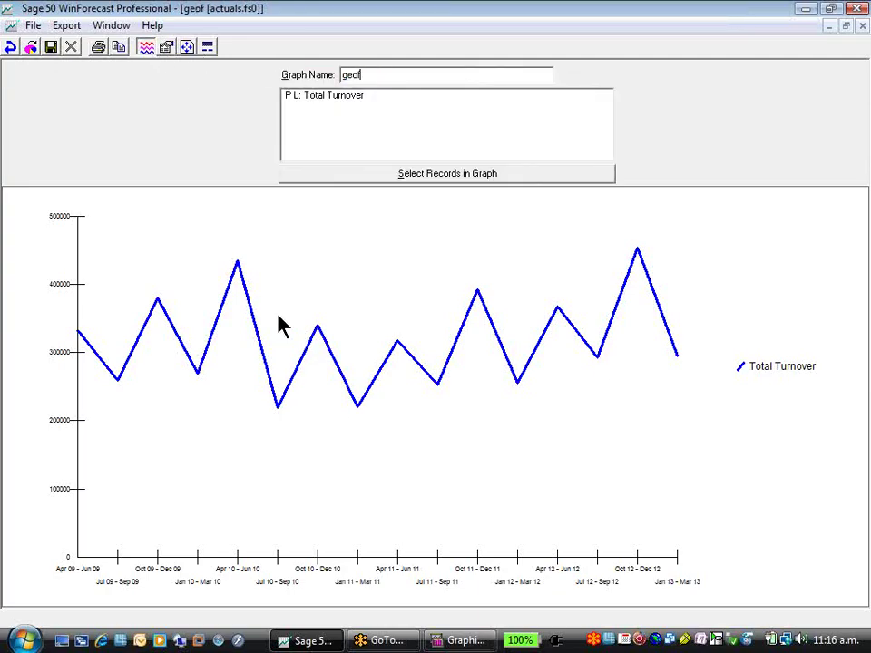
# Add Gross Profit, Net Profit and Cash Flow Closing Bank to the graph and redraw it.
pyautogui.click(378, 180)
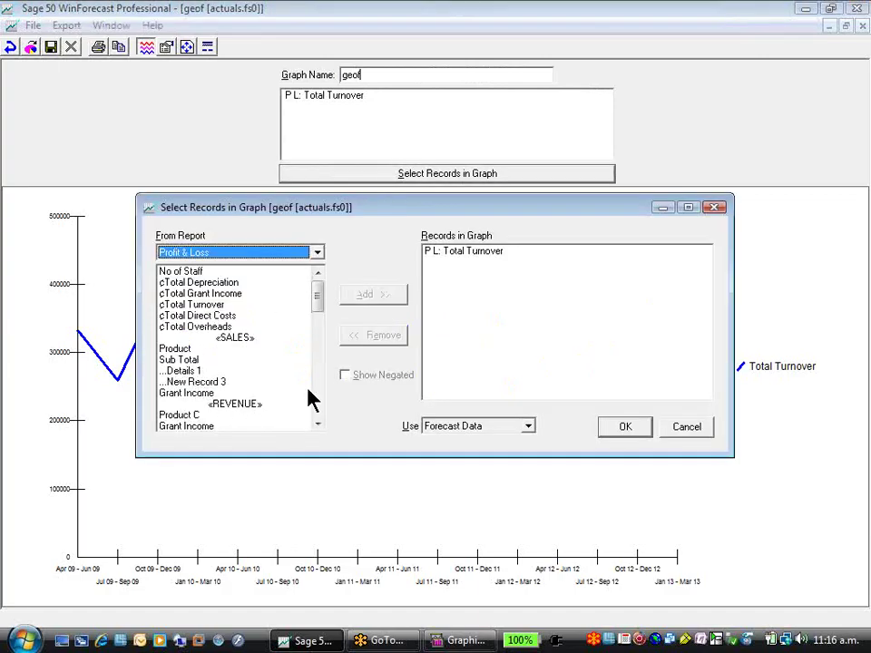
pyautogui.scroll(-5, 309, 399)
pyautogui.doubleClick(234, 337)
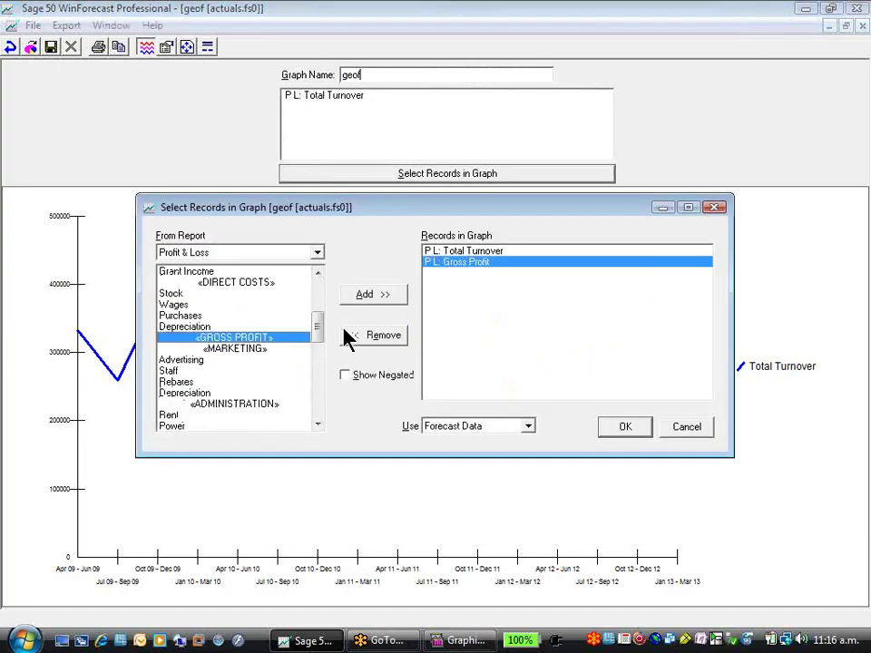
pyautogui.moveTo(317, 329); pyautogui.dragTo(309, 413)
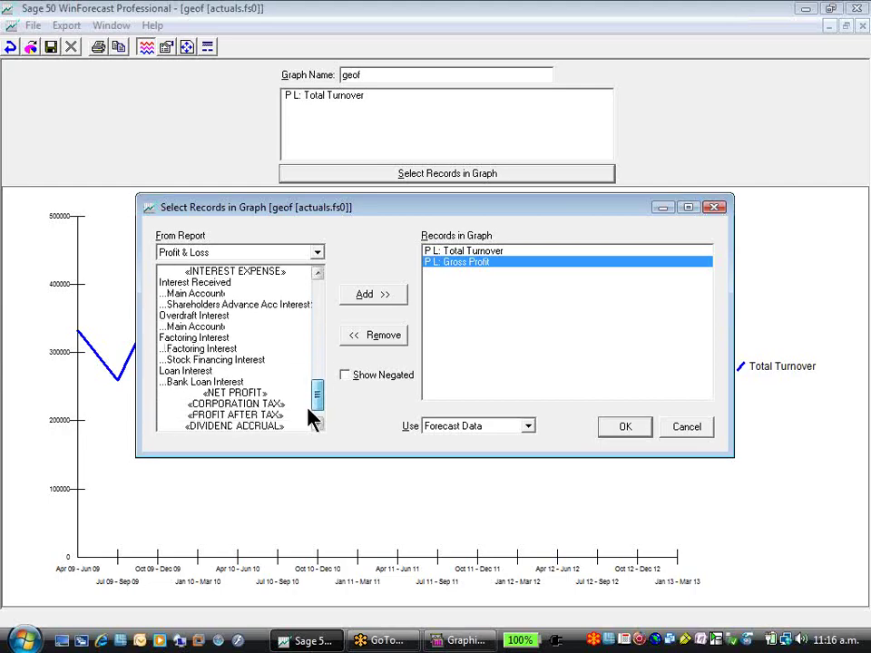
pyautogui.doubleClick(240, 393)
pyautogui.click(317, 253)
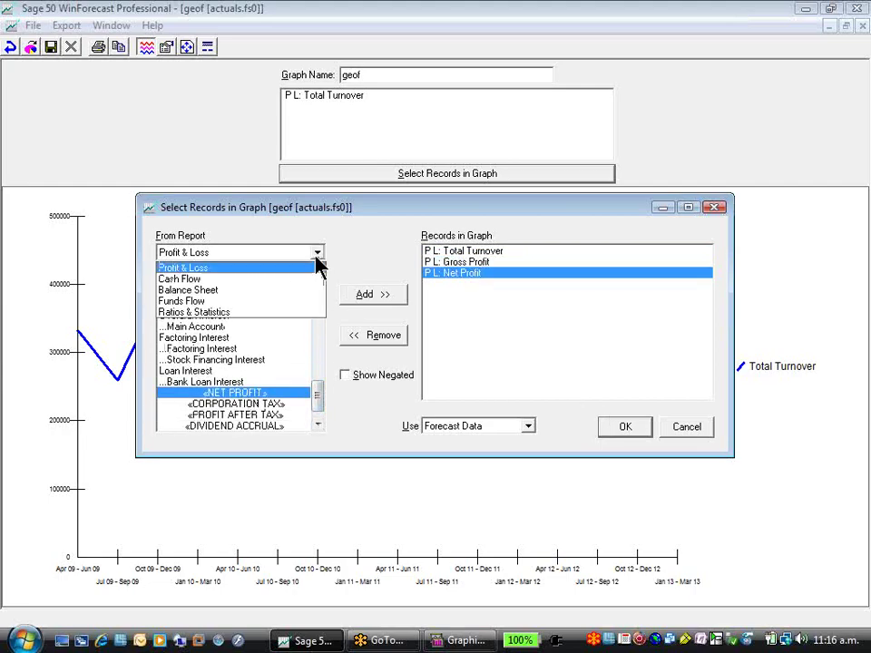
pyautogui.click(282, 279)
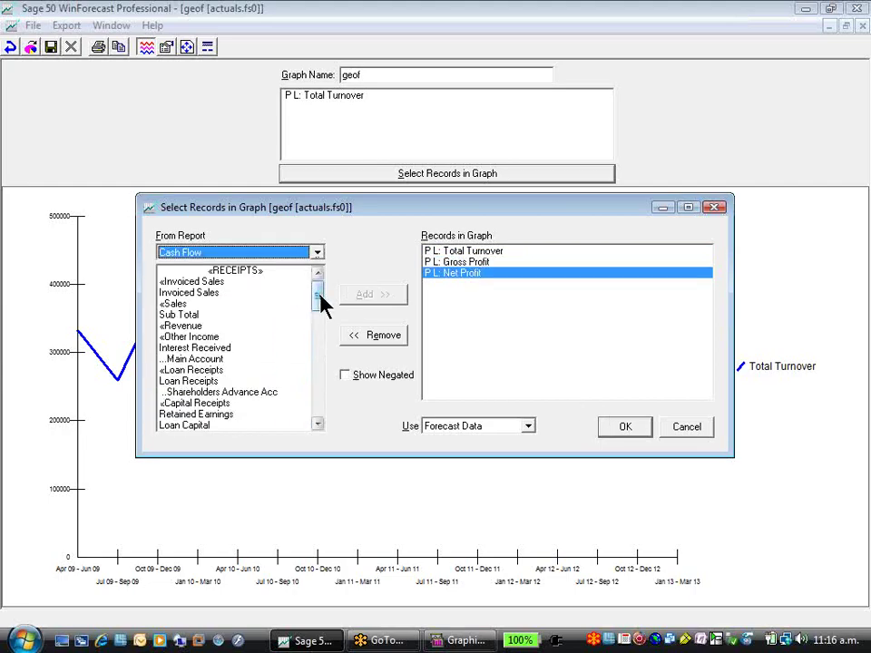
pyautogui.moveTo(318, 299); pyautogui.dragTo(325, 418)
pyautogui.doubleClick(258, 416)
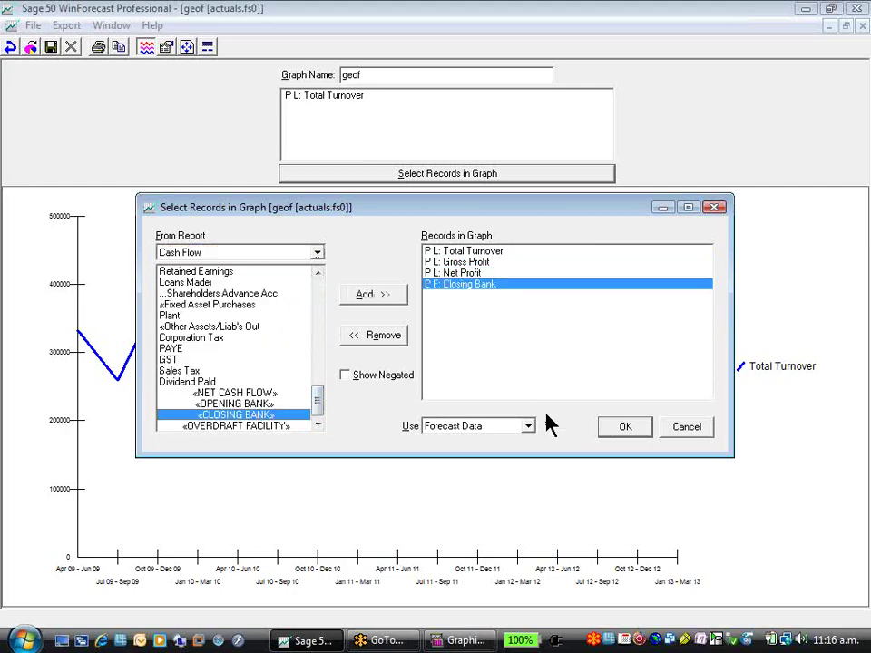
pyautogui.click(624, 428)
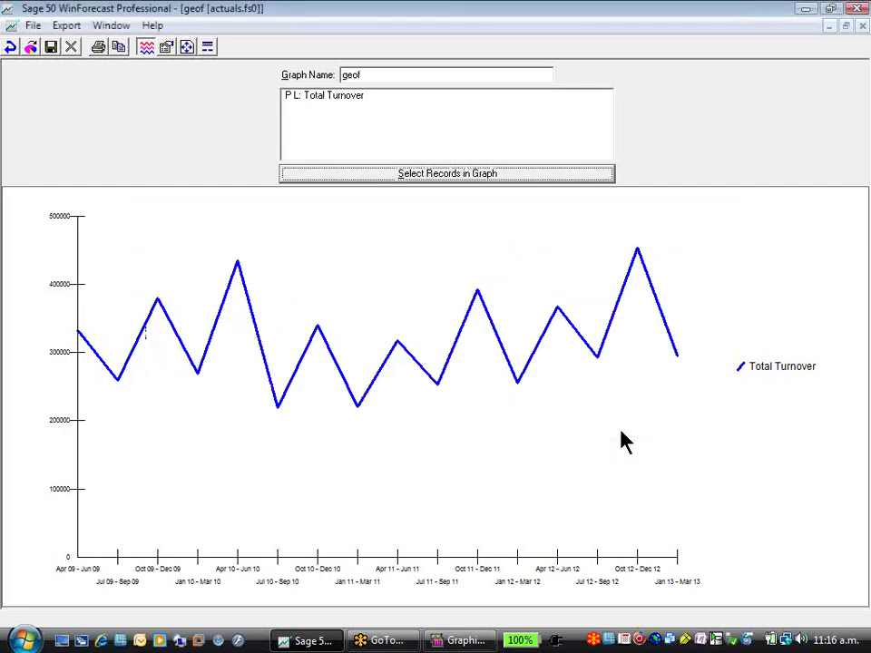
# Change the graph style to 3D bars from the 3D gallery.
pyautogui.click(166, 50)
pyautogui.click(354, 169)
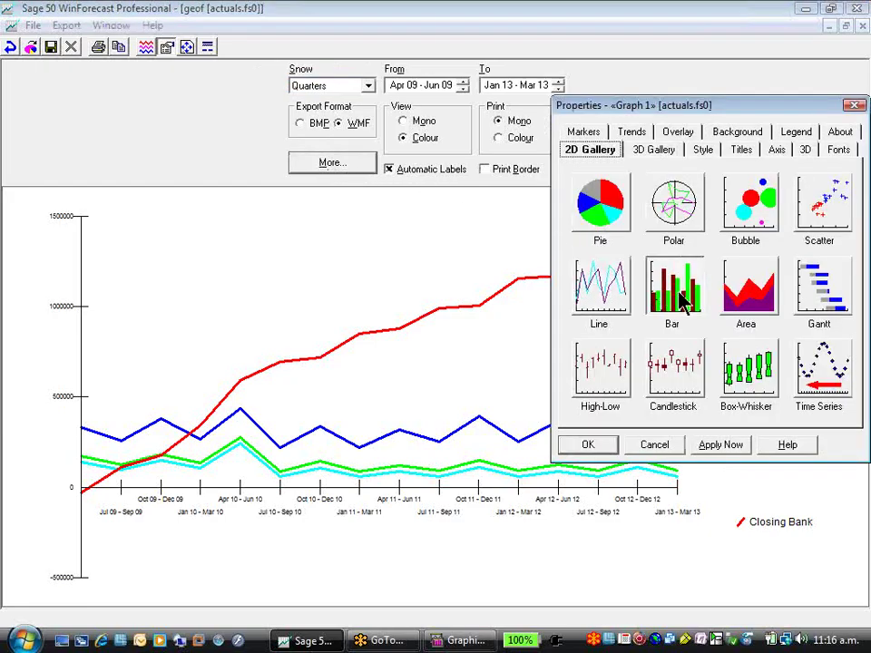
pyautogui.click(675, 148)
pyautogui.click(673, 218)
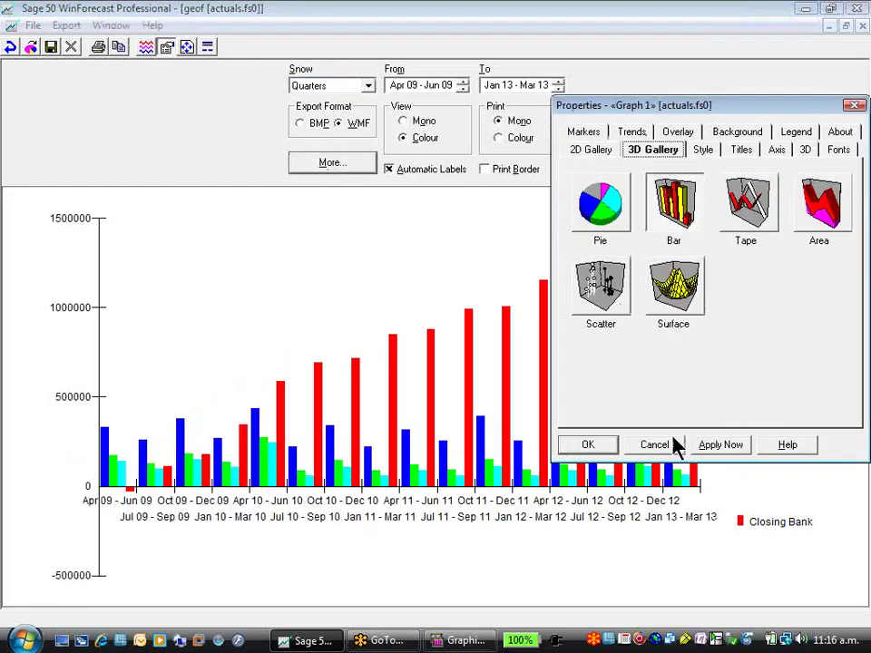
pyautogui.click(599, 448)
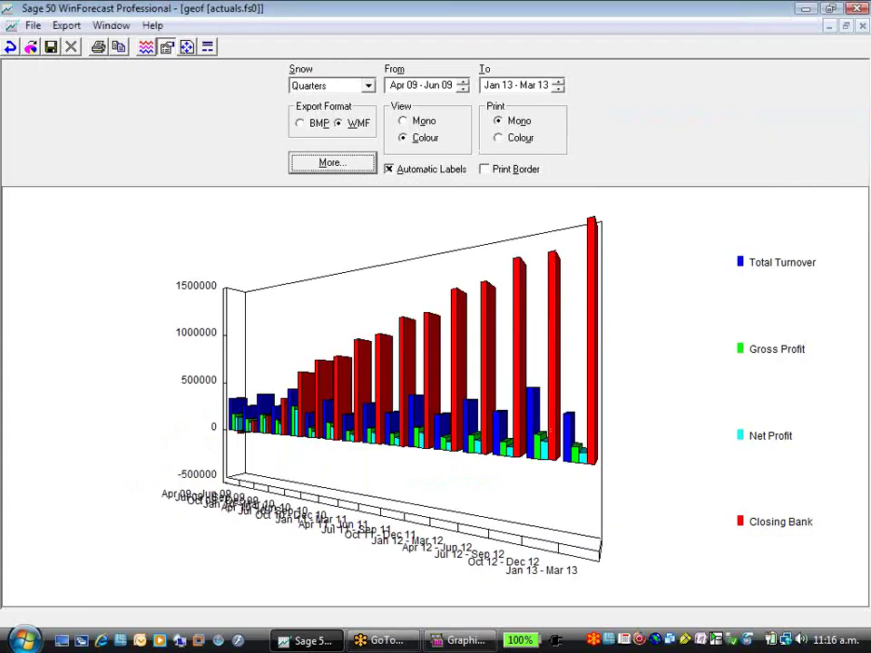
# Move the graph's end period back four quarters to Oct 11 - Dec 11.
pyautogui.click(559, 89)
pyautogui.click(559, 89)
pyautogui.click(559, 89)
pyautogui.click(559, 89)
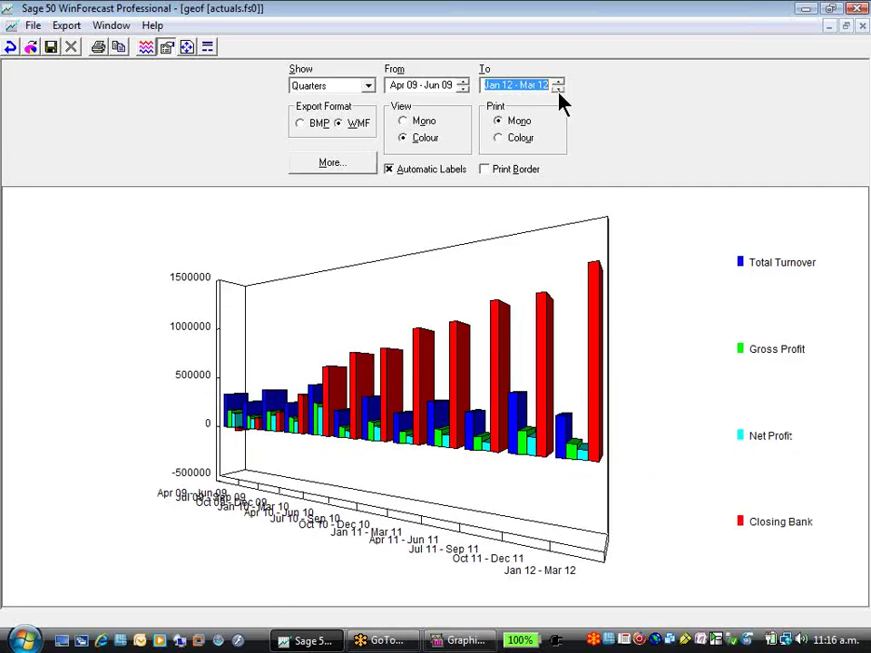
pyautogui.click(559, 89)
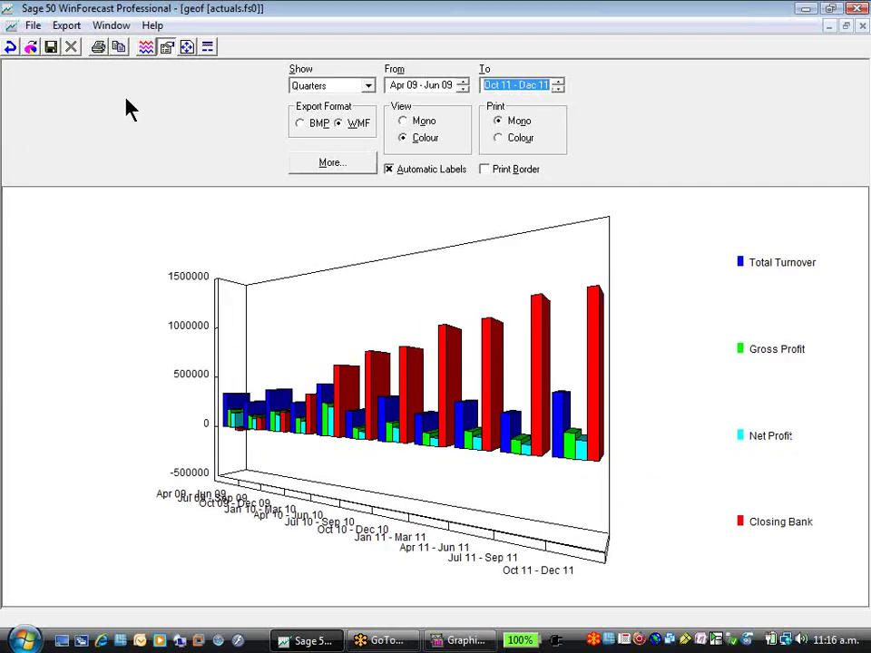
# Close the geof graph window without using any file commands.
pyautogui.click(37, 32)
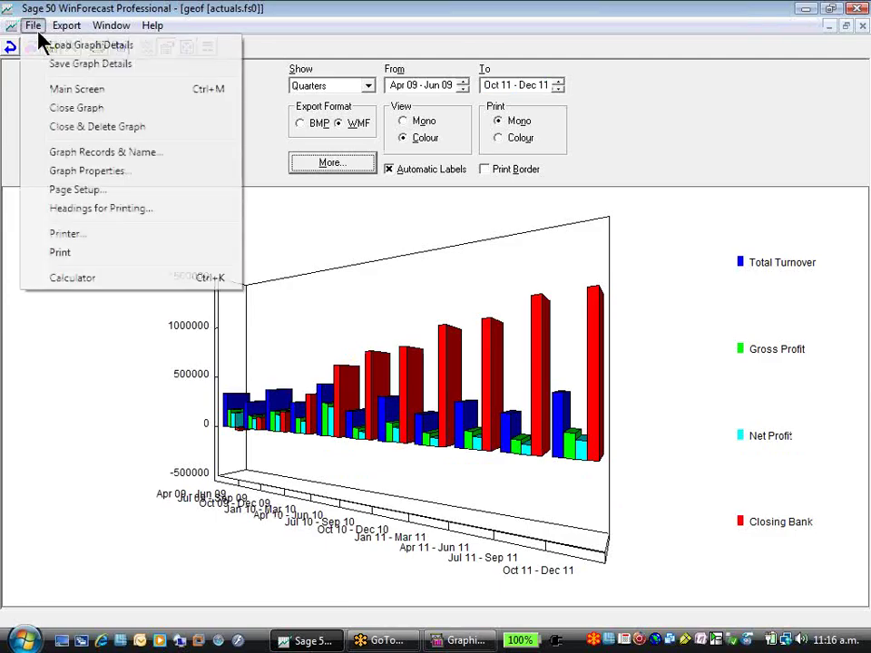
pyautogui.click(9, 205)
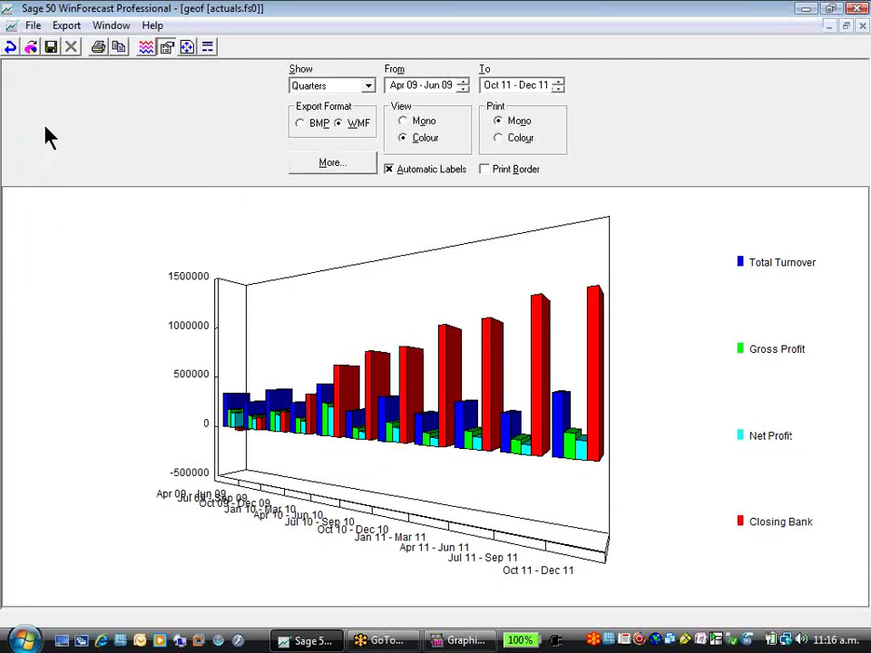
pyautogui.click(71, 50)
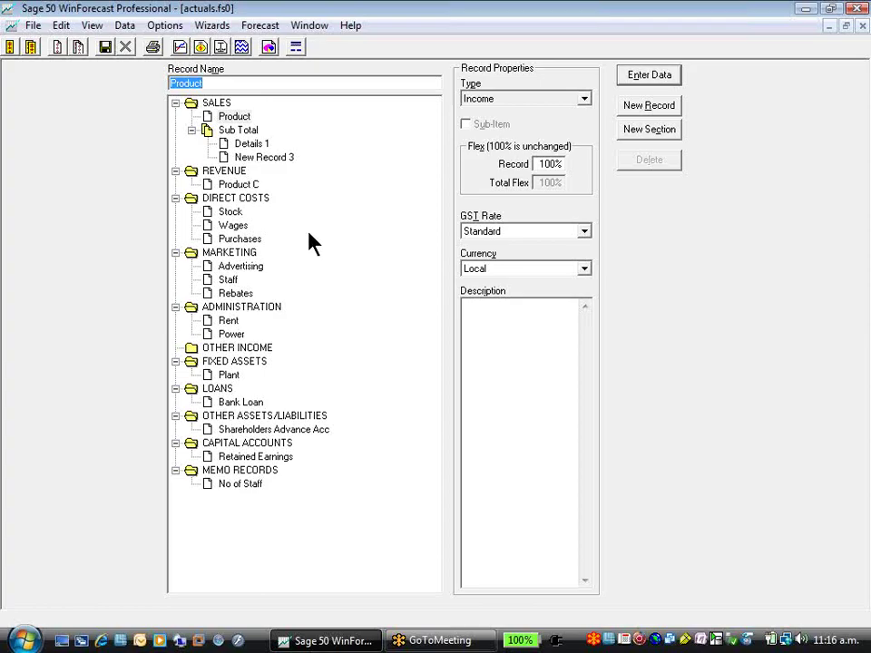